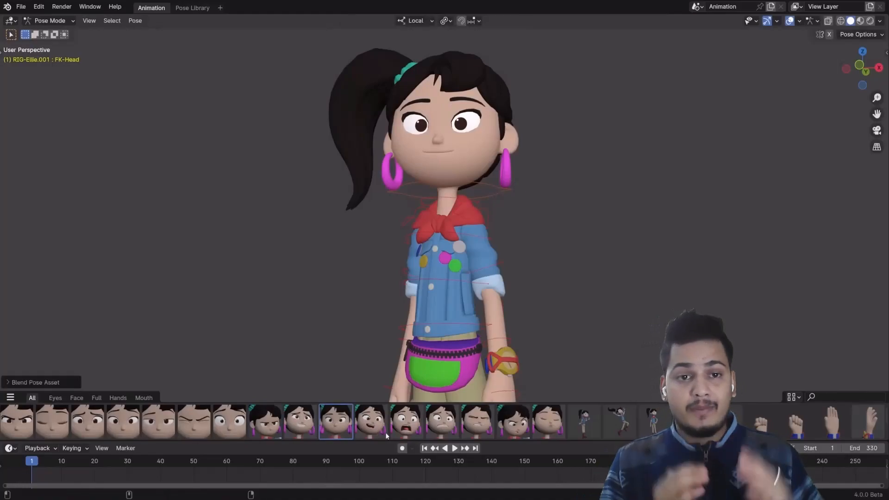
Try blending a facial pose from the pose library onto the character's face.
left_click_drag(301, 424, 333, 423)
mouse_move(436, 296)
left_mouse_down()
mouse_move(399, 294)
mouse_move(446, 286)
left_mouse_up()
key("ctrl+z")
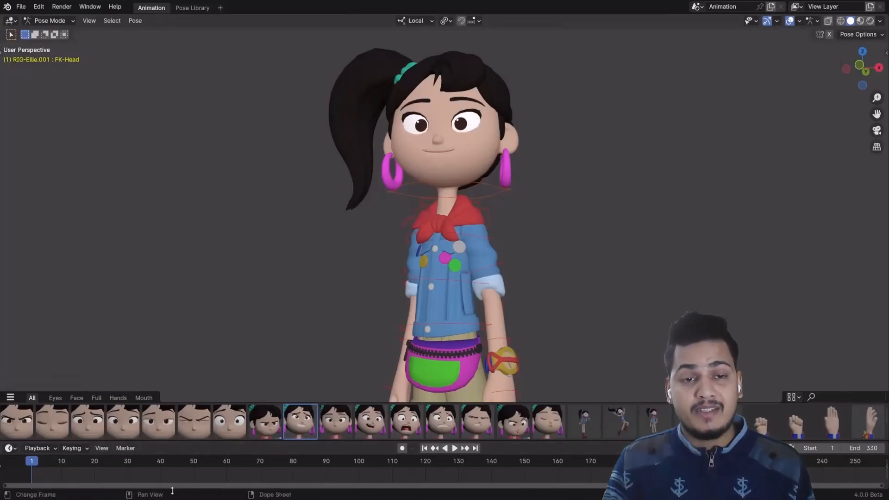
Disable and re-enable the Pose Library add-on in the preferences, and close the preferences window.
mouse_move(163, 498)
left_click(197, 477)
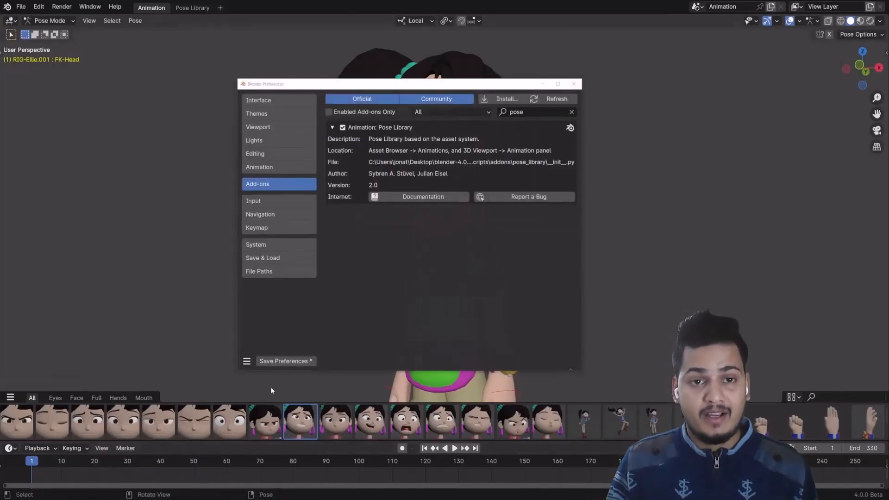
left_click(342, 127)
left_click(342, 128)
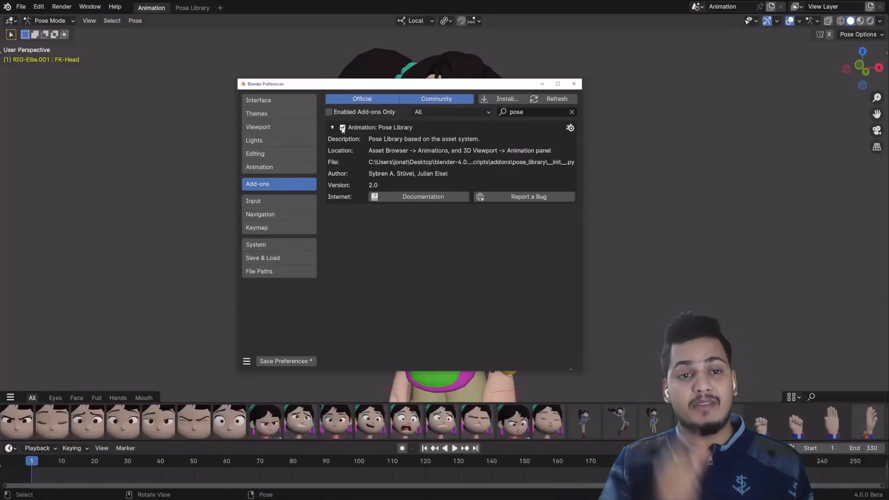
left_click(343, 128)
left_click(342, 127)
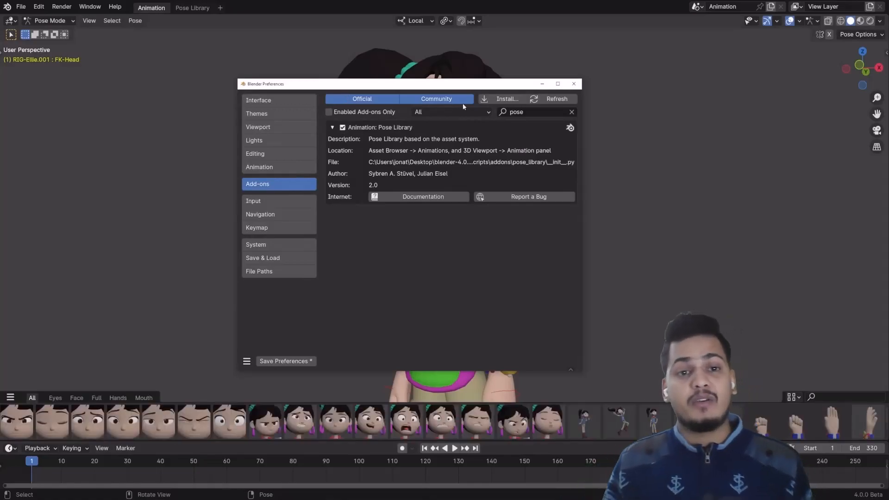
left_click(573, 84)
Toggle the asset shelf off and back on in the 3D viewport, and pick the open-mouthed face pose from it.
left_click(90, 20)
left_click(118, 62)
left_click(90, 21)
left_click(110, 62)
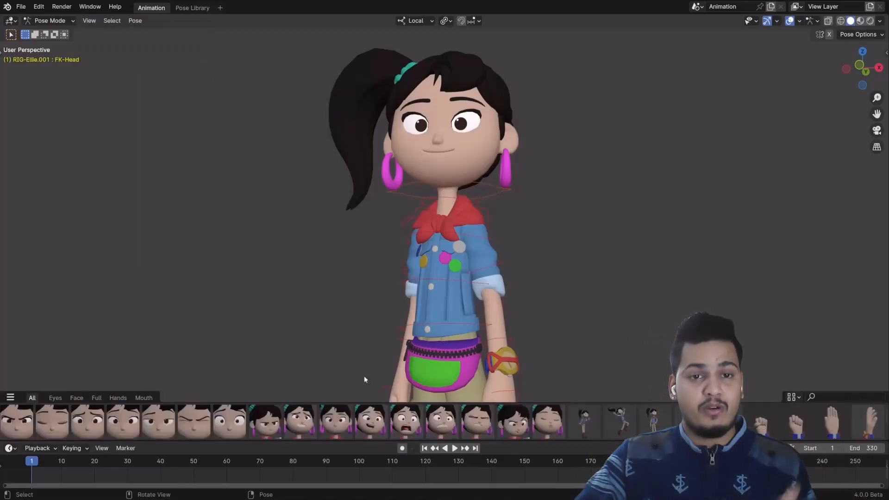
left_click(407, 421)
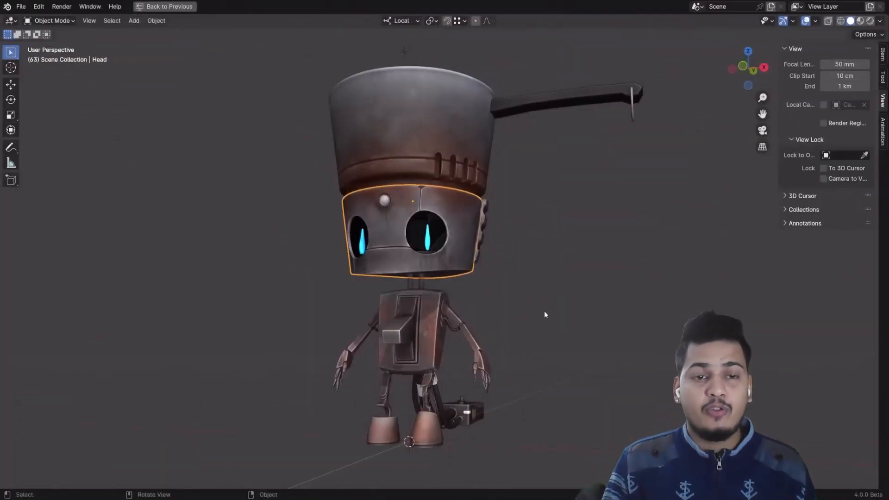
Put the robot's head in Texture Paint mode and view the specular, roughness, bump and metal texture slots, ending on pothead_base-color.
key("ctrl+Tab")
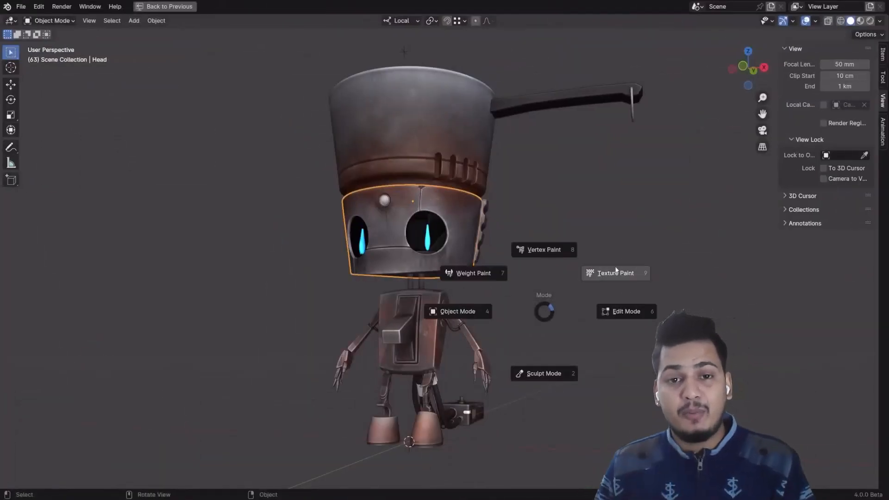
left_click(615, 271)
left_click(428, 21)
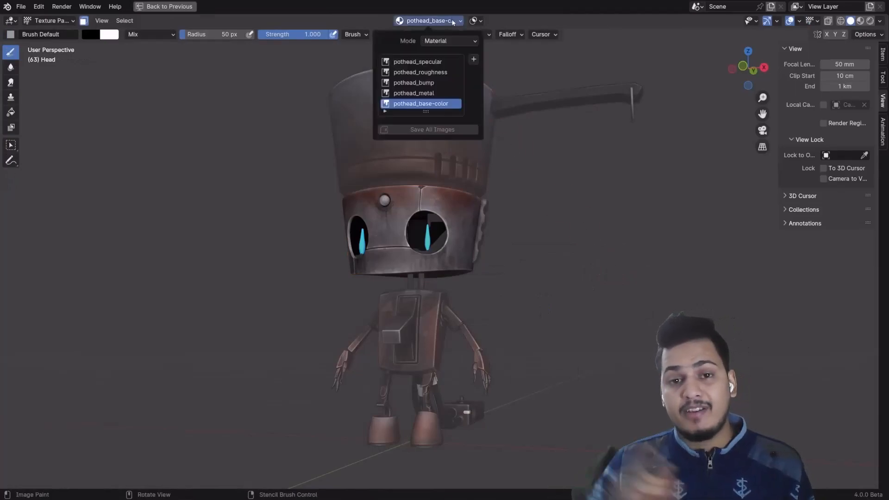
left_click(435, 62)
left_click(434, 72)
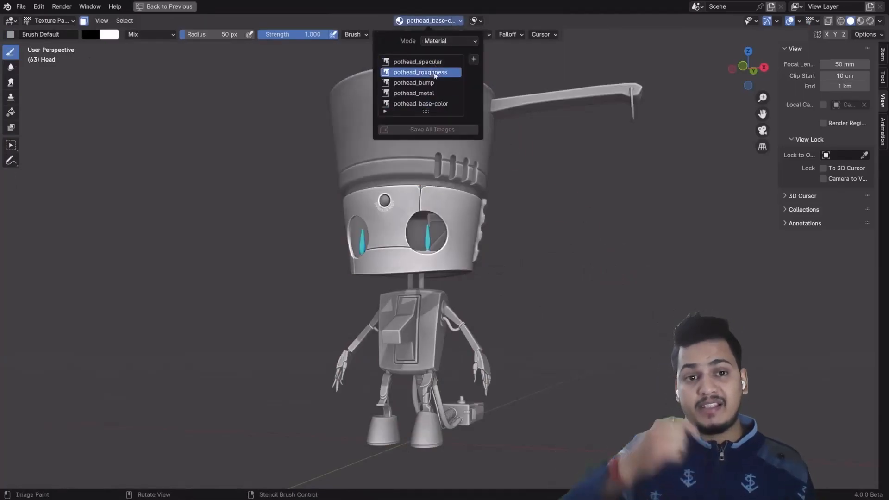
left_click(431, 82)
left_click(429, 93)
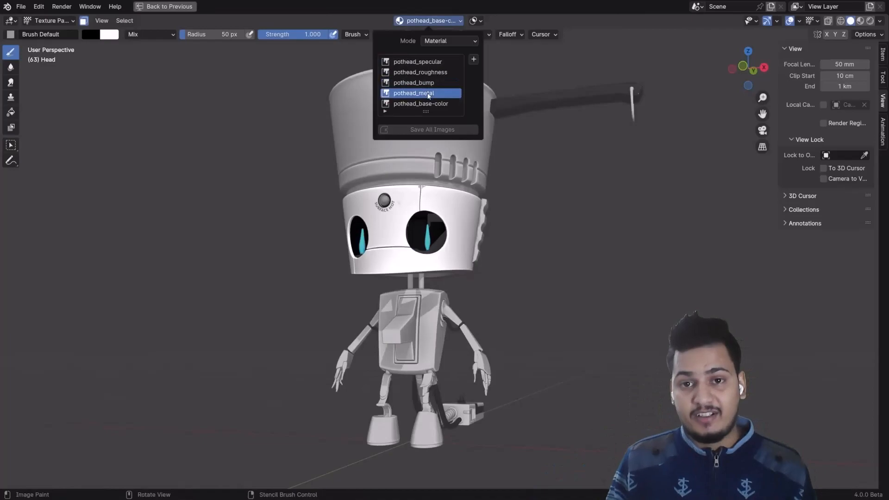
left_click(429, 104)
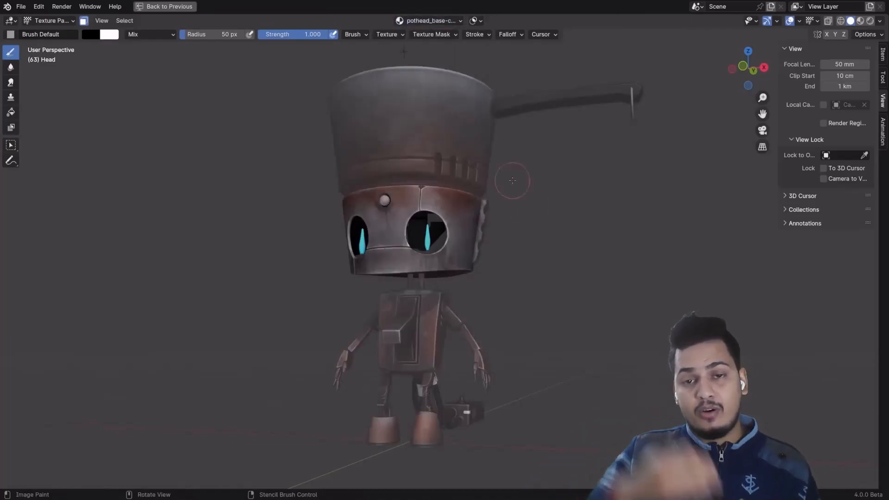
Change the paint brush's primary color to a green tone.
left_click(111, 35)
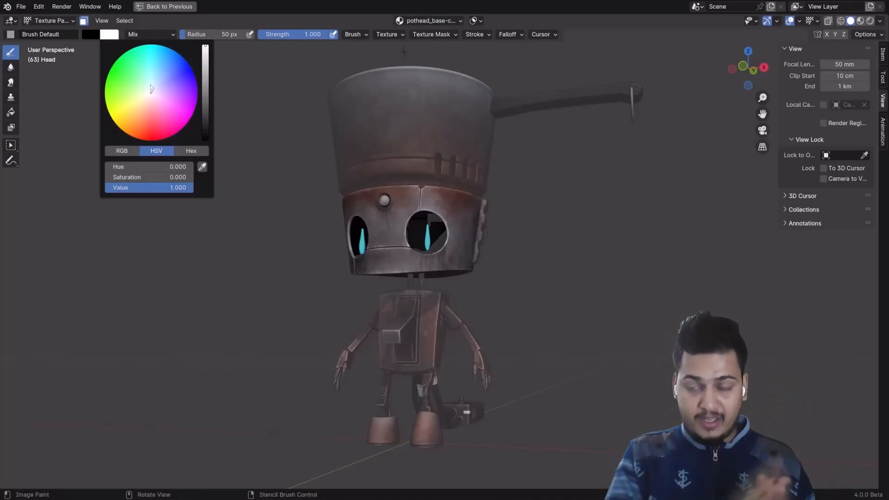
mouse_move(151, 92)
left_mouse_down()
mouse_move(170, 65)
mouse_move(122, 61)
left_mouse_up()
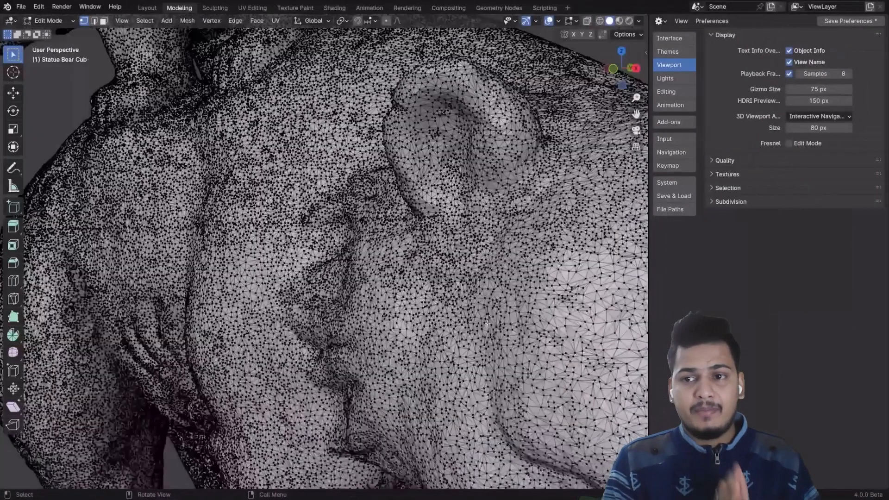
Enable Edit Mode Fresnel for the viewport, select the whole bear statue mesh, and compare the shading with Fresnel off and on.
scroll(487, 323, "down", 10)
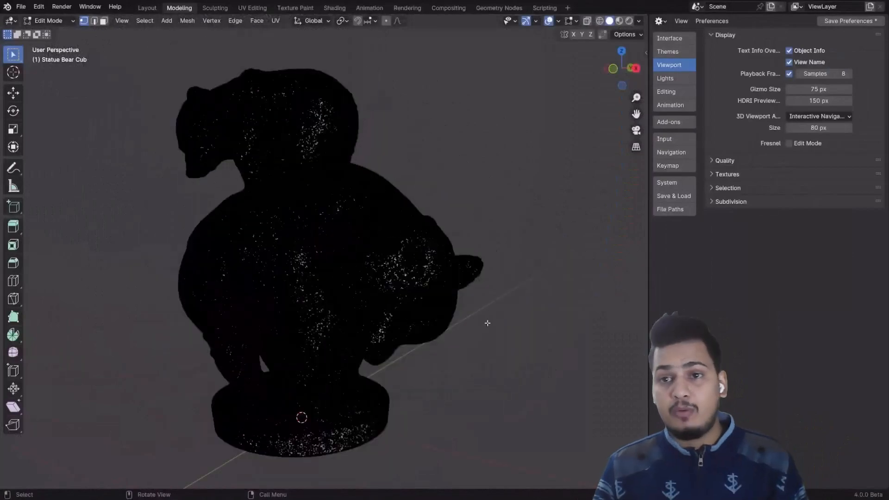
left_click(809, 143)
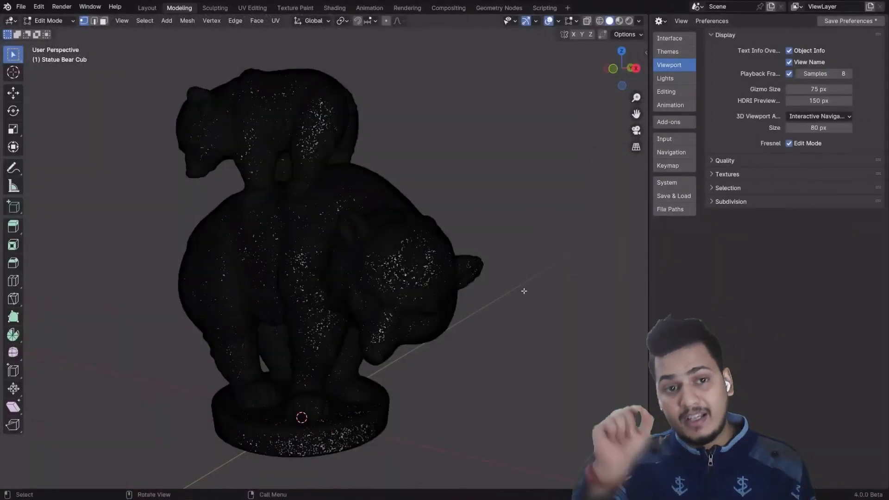
key("a")
left_click(797, 145)
left_click(797, 144)
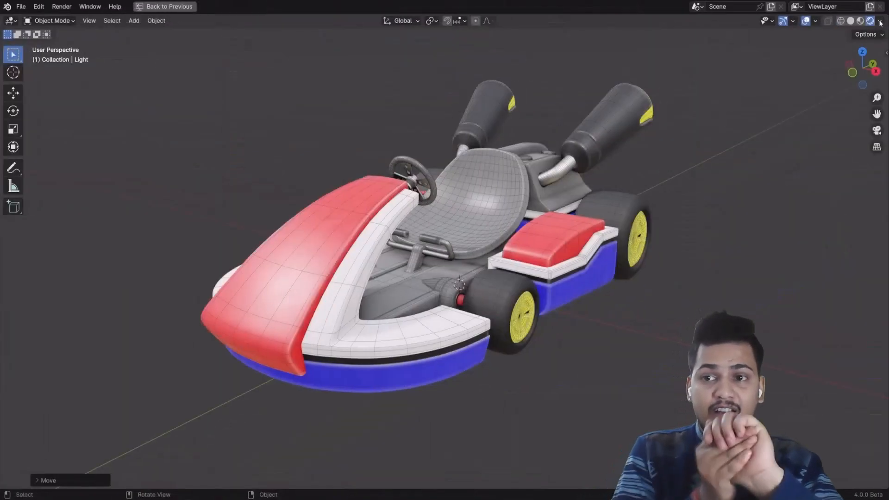
Set the viewport shading's wire color to Object for the go-kart scene.
left_click(881, 21)
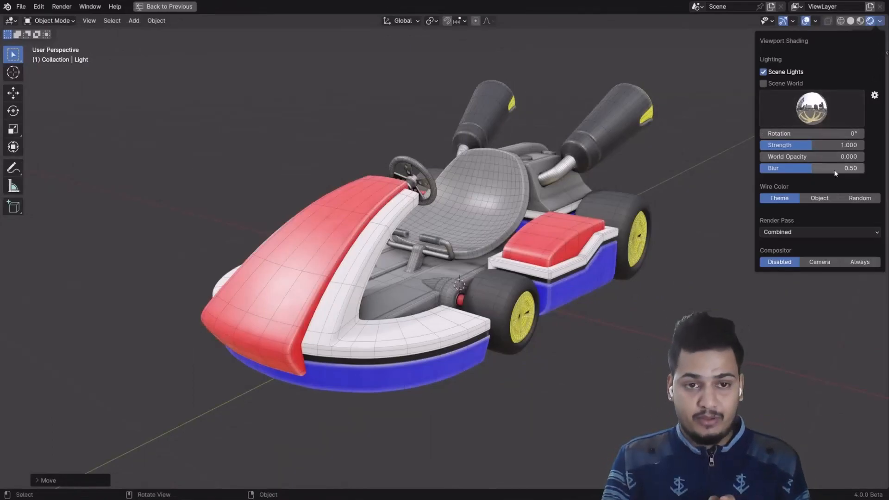
left_click(821, 199)
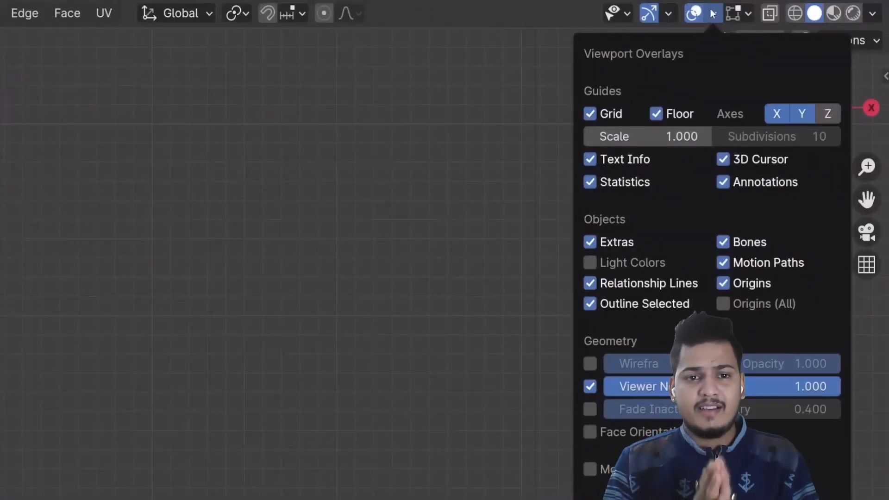
Compare the options in the Viewport Overlays and the Mesh Edit Mode Overlays settings.
left_click(743, 14)
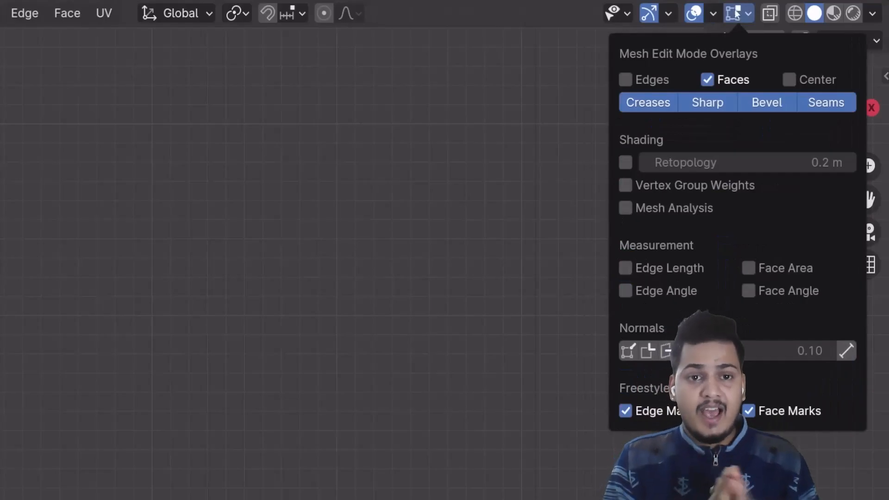
left_click(715, 14)
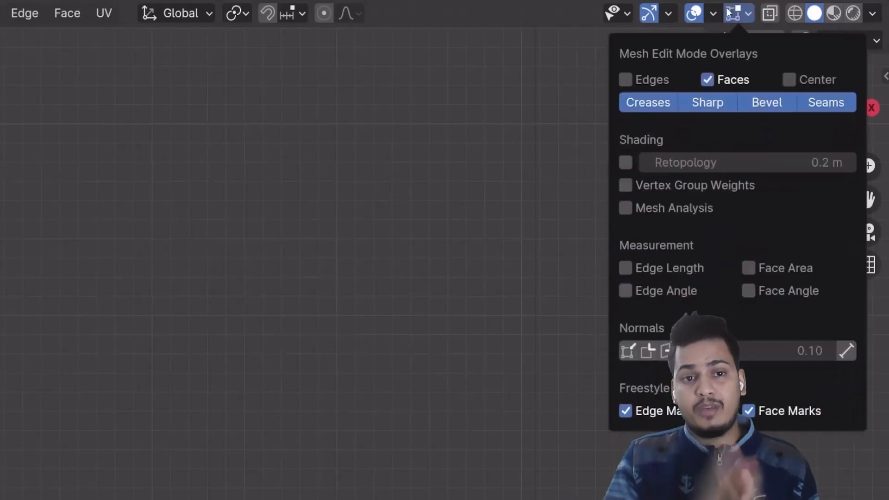
mouse_move(733, 13)
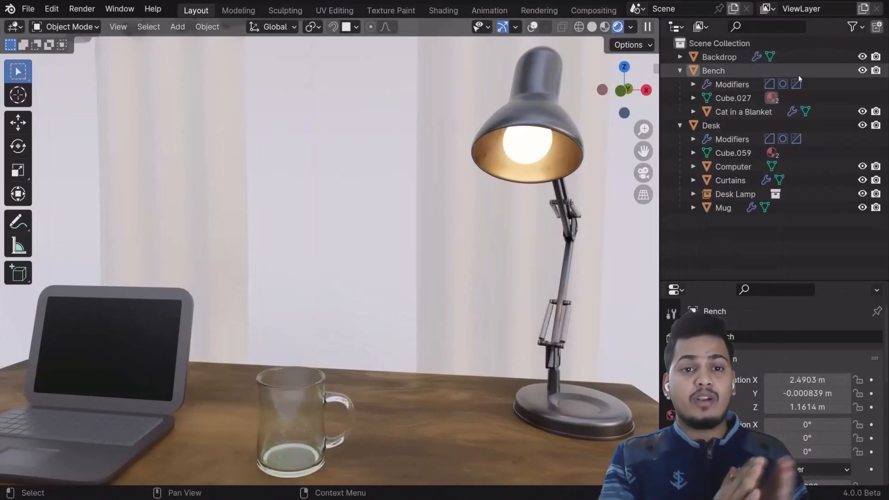
Select the Bench and Desk objects together in the outliner and extend the selection to their full hierarchies.
left_click(798, 74)
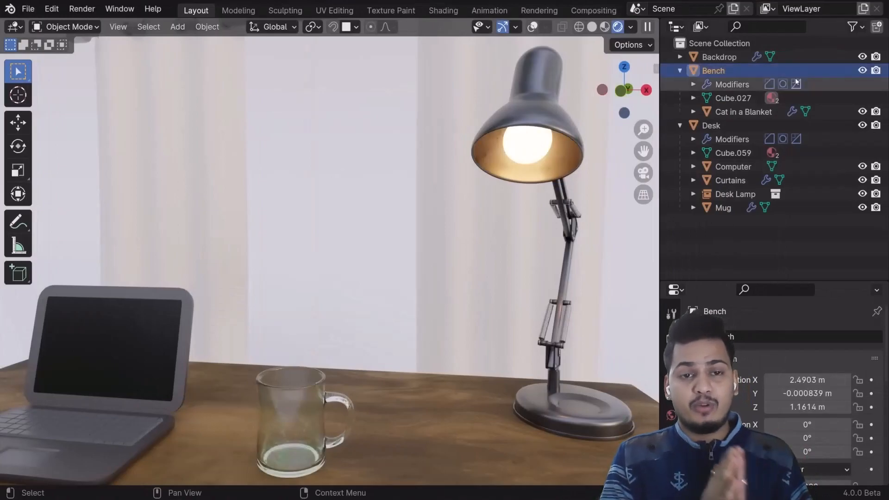
left_click(752, 124)
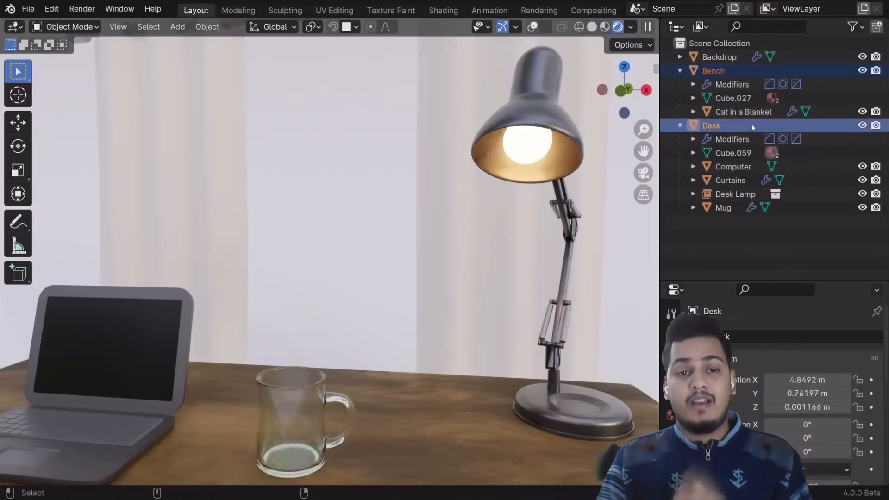
right_click(752, 127)
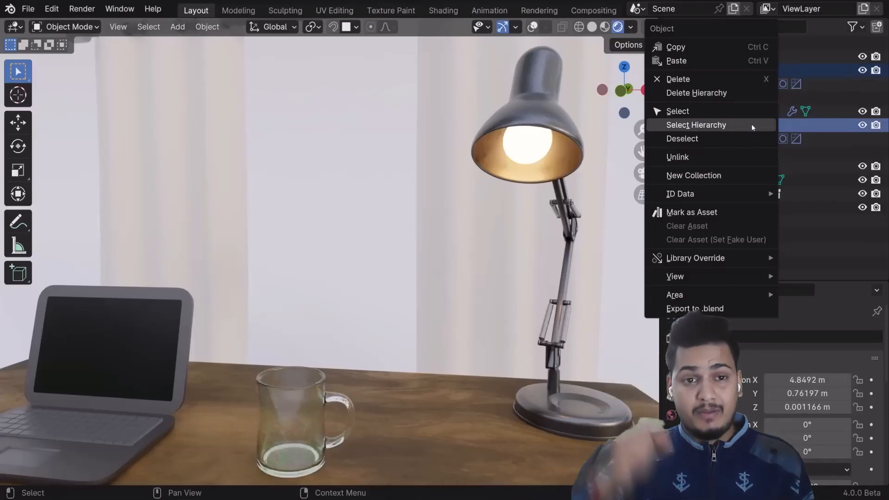
left_click(752, 125)
right_click(753, 127)
left_click(753, 124)
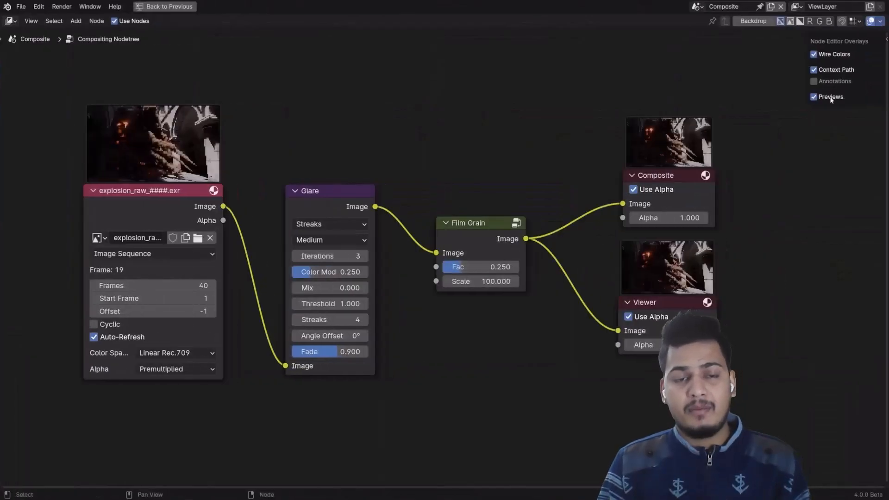
Switch the compositor's node previews off and on again, and toggle the preview of the explosion_raw image node.
left_click(814, 96)
left_click(830, 97)
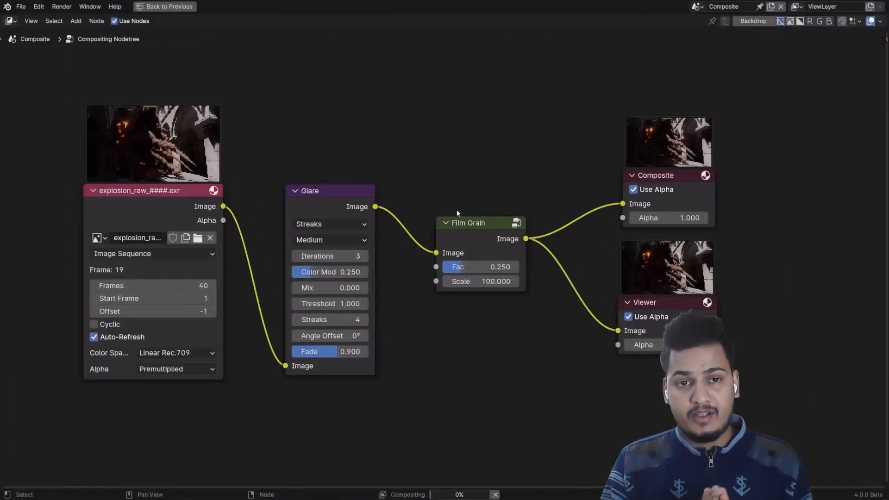
left_click(214, 191)
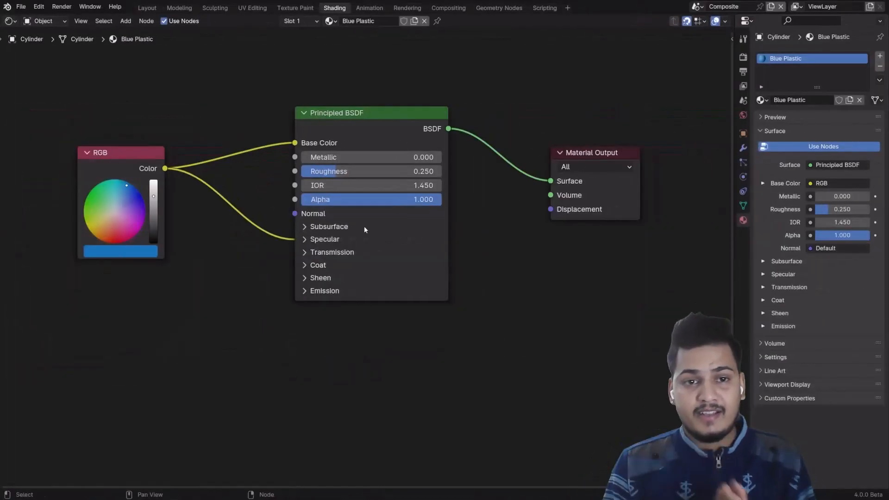
Examine the Subsurface, Specular, Transmission, Coat, Sheen and Emission sections of the Principled BSDF node by expanding each one.
left_click(364, 227)
left_click(364, 227)
left_click(361, 240)
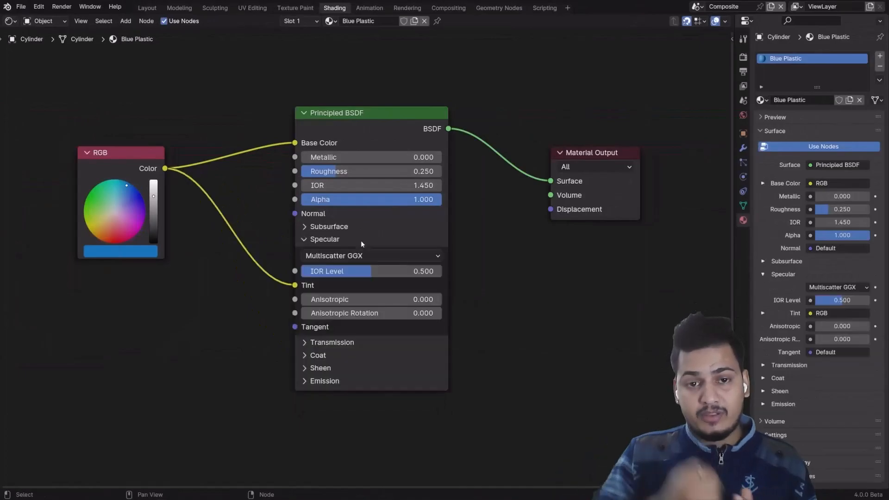
left_click(361, 240)
left_click(359, 251)
left_click(359, 251)
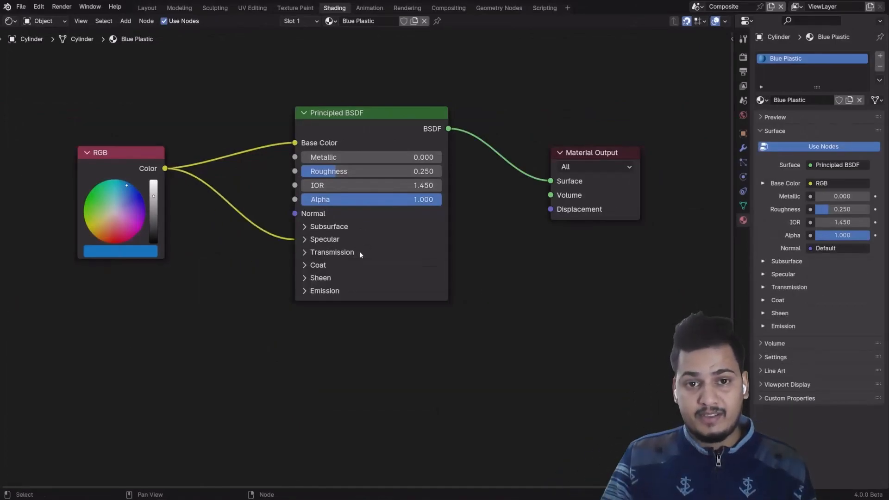
left_click(358, 266)
left_click(356, 267)
left_click(353, 278)
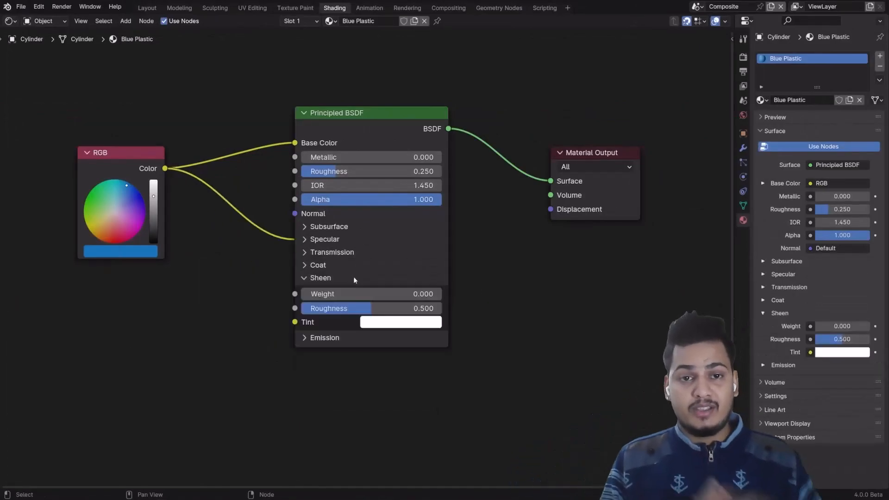
left_click(354, 278)
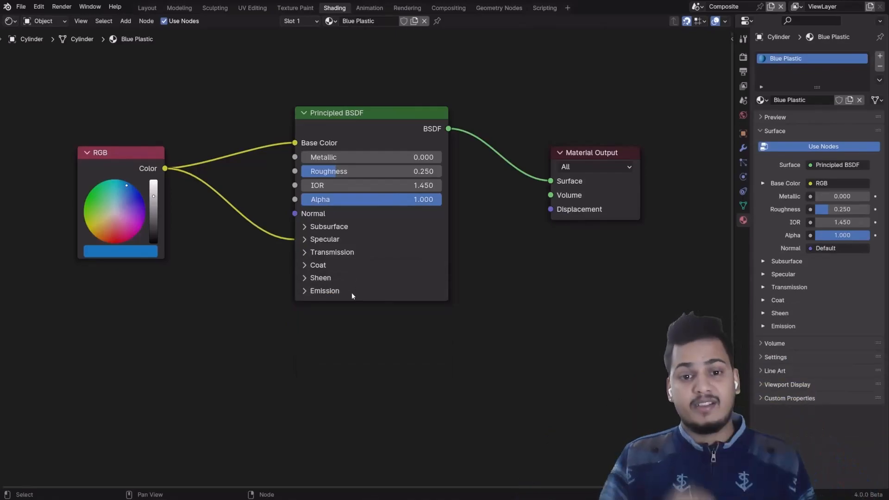
left_click(351, 293)
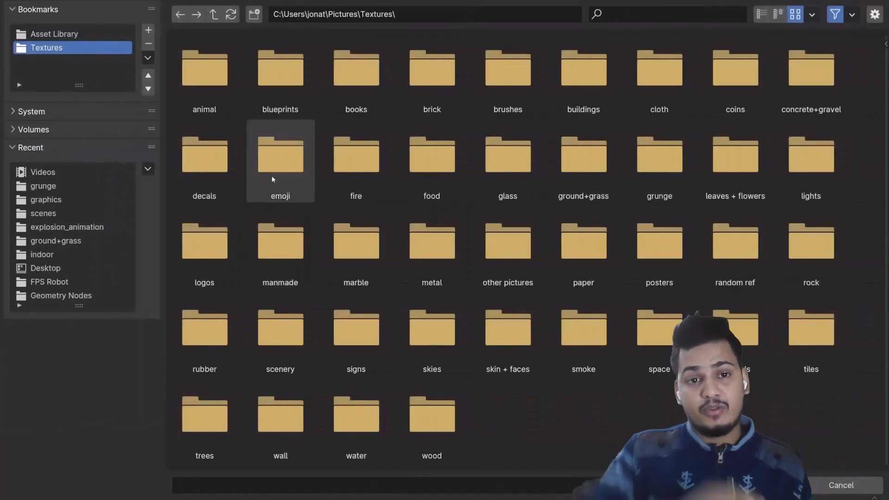
Browse the Textures directory by opening the emoji folder, returning to the parent, and opening the logos folder.
left_click(273, 179)
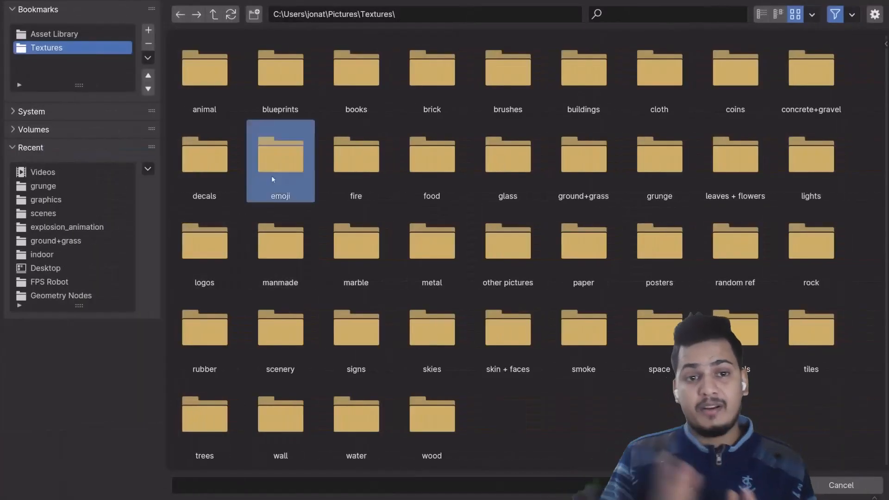
left_click(215, 15)
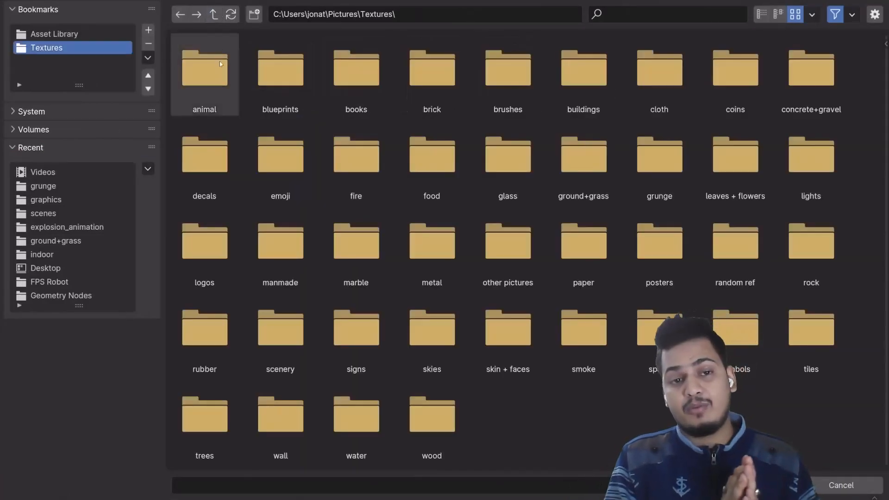
left_click(224, 250)
double_click(224, 250)
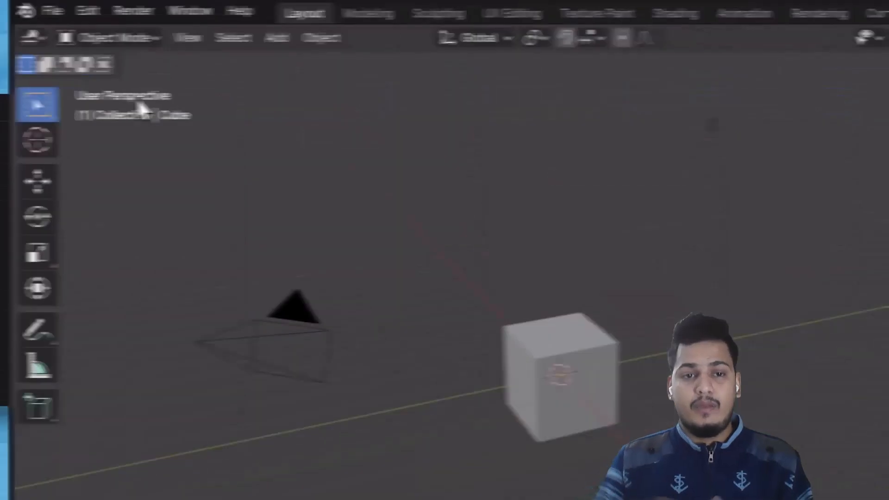
Save an incremental version of the project, and raise the number in the Save As file name importantproject2.blend ten times.
left_click(49, 11)
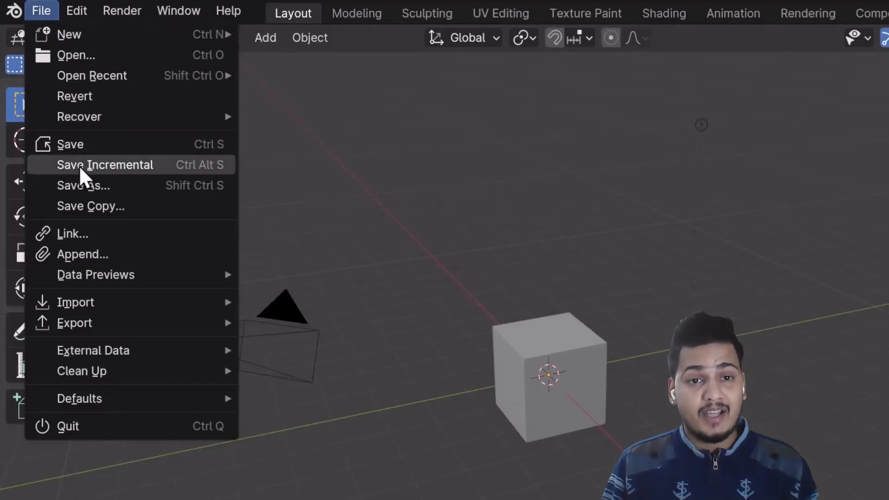
left_click(172, 165)
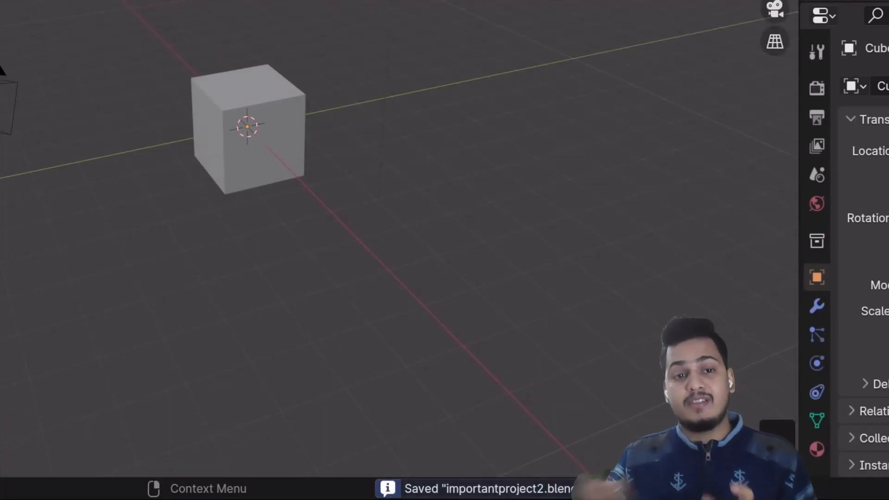
key("ctrl+shift+s")
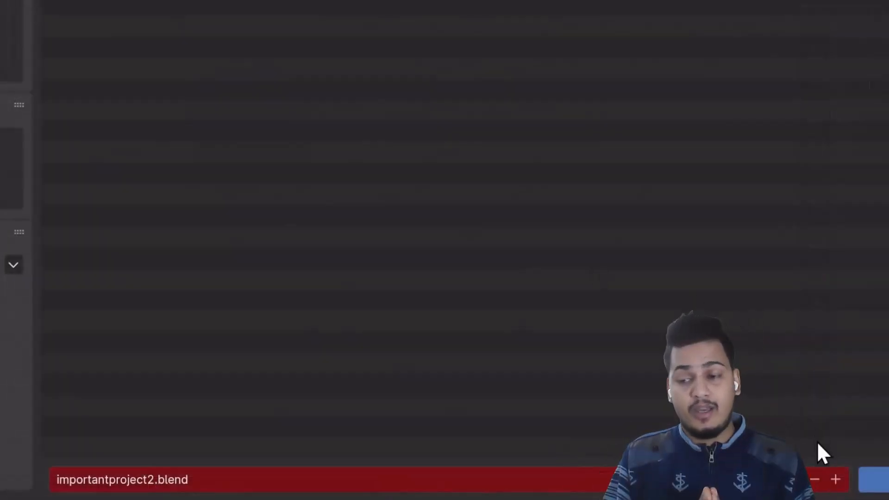
left_click(836, 478)
left_click(836, 478)
left_click(836, 478)
left_click(836, 479)
left_click(836, 479)
left_click(836, 478)
left_click(836, 478)
left_click(836, 479)
left_click(836, 479)
left_click(836, 479)
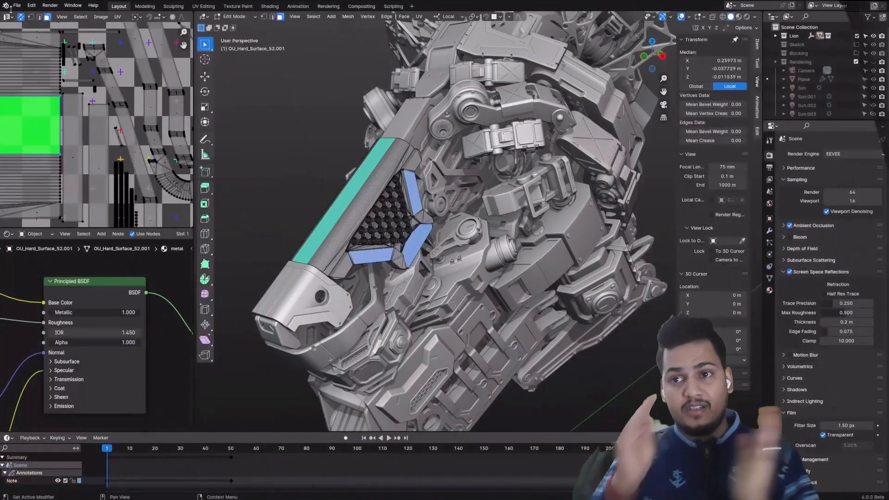
left_click(16, 5)
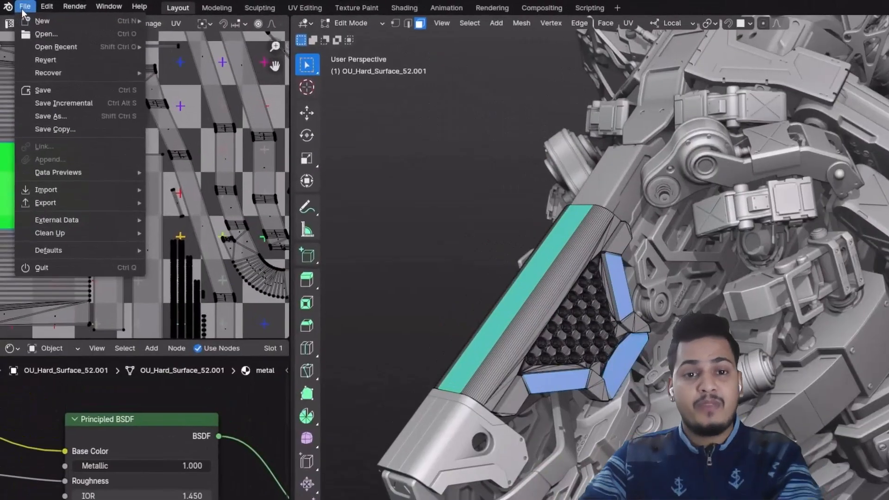
mouse_move(38, 7)
mouse_move(76, 6)
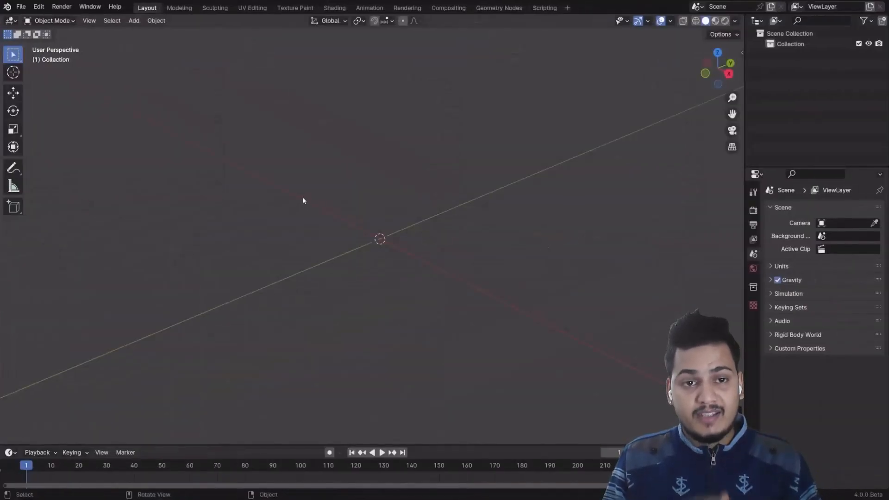
Search the object list for "monke" and add the Monkey mesh to the empty scene.
key("shift+a")
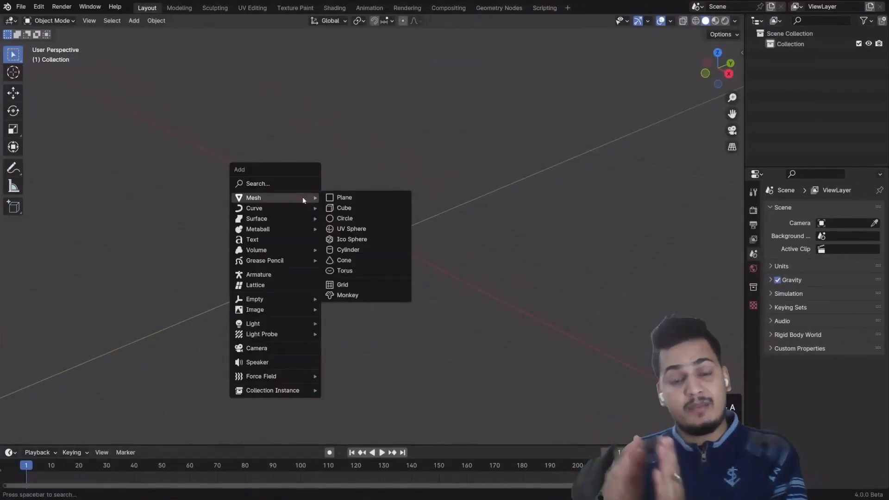
type("monke")
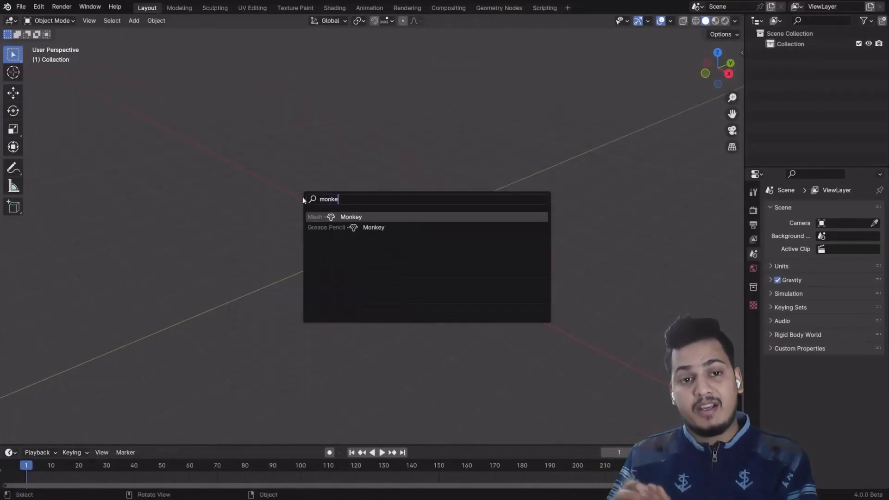
key("Return")
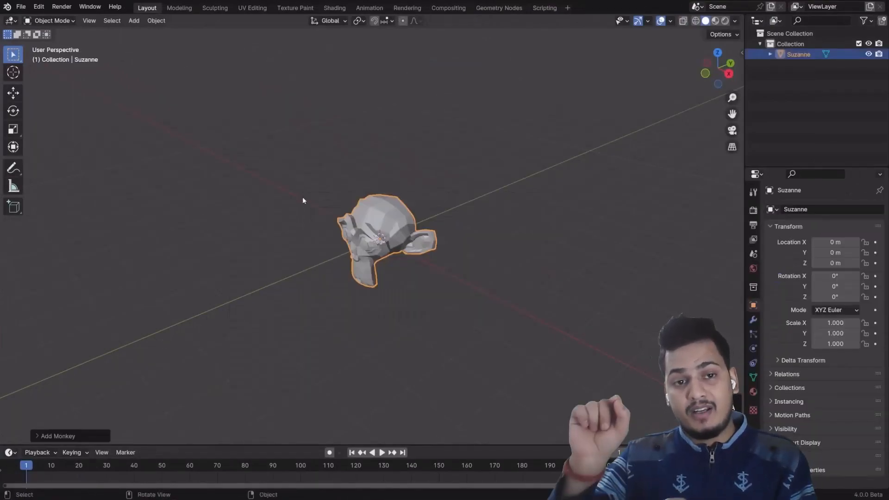
Search for "array" among the modifiers and add an Array modifier to the monkey.
left_click(749, 322)
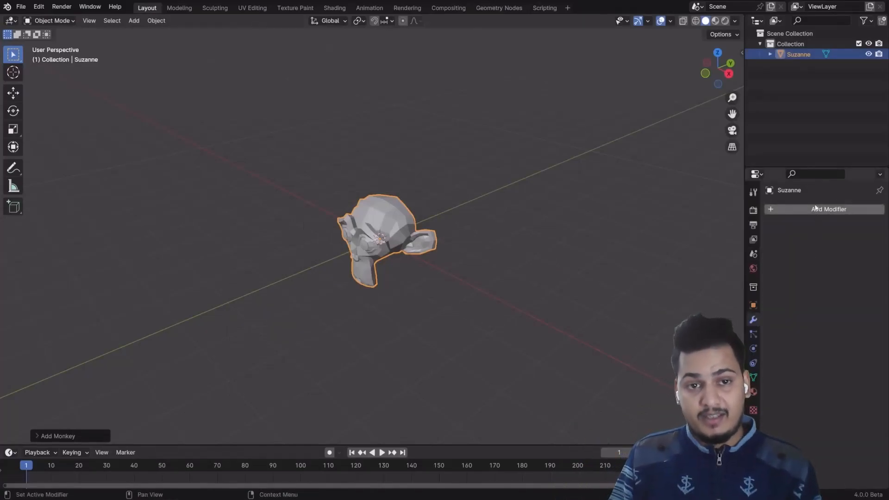
left_click(816, 209)
type("a")
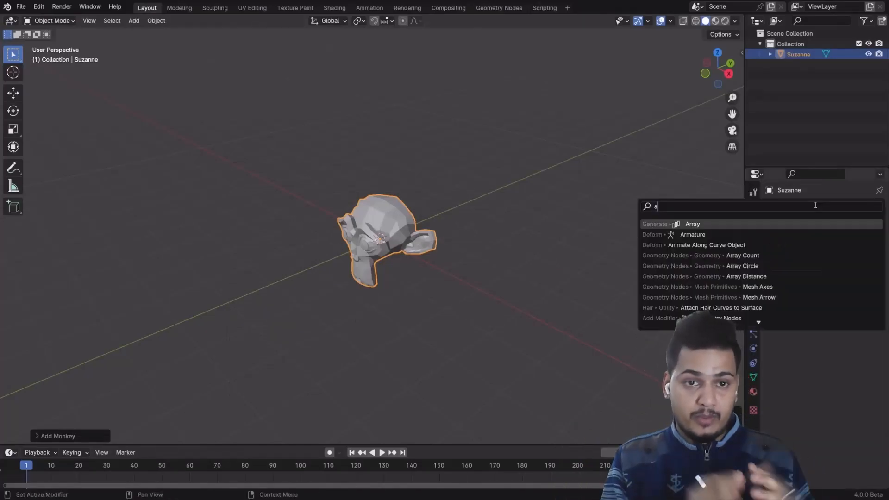
type("rray")
key("Return")
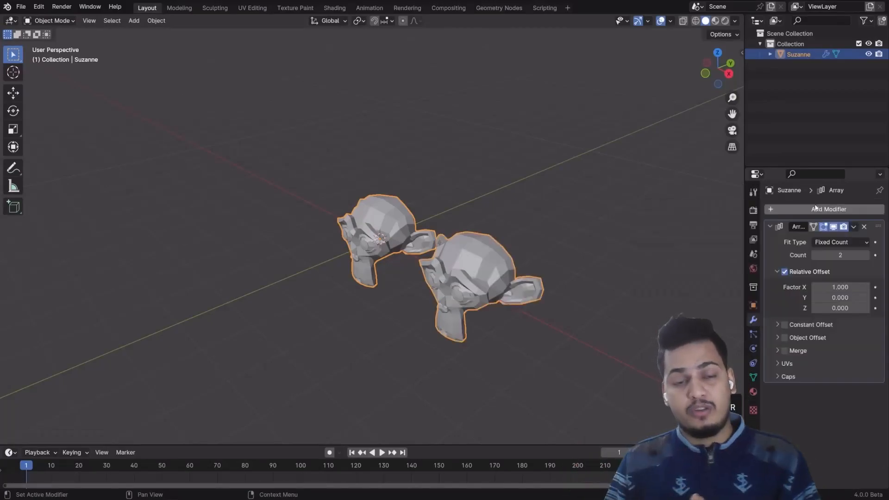
Search for "subdi" among the modifiers and add a Subdivision modifier to the monkey after the Array.
left_click(829, 208)
type("subdi")
key("Return")
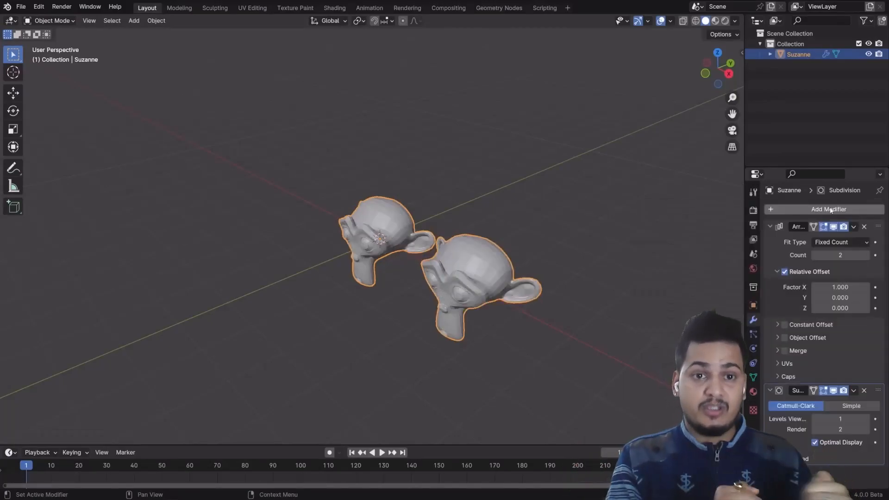
key("shift+a")
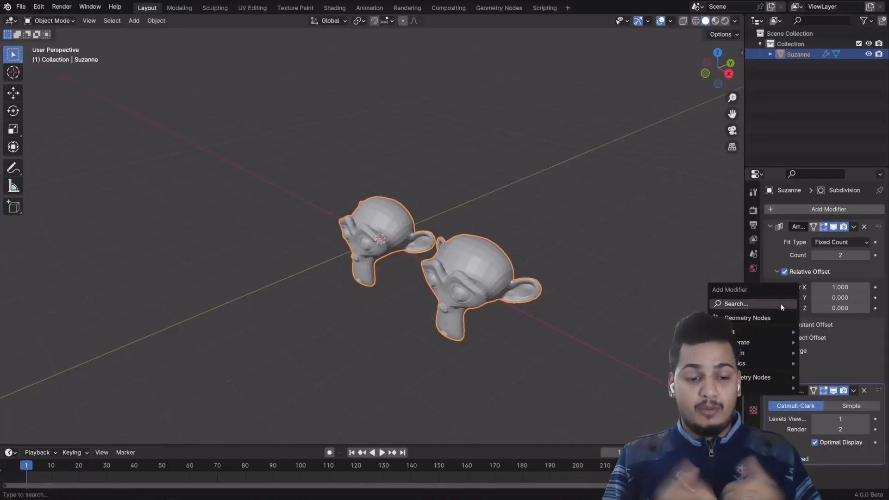
key("shift+a")
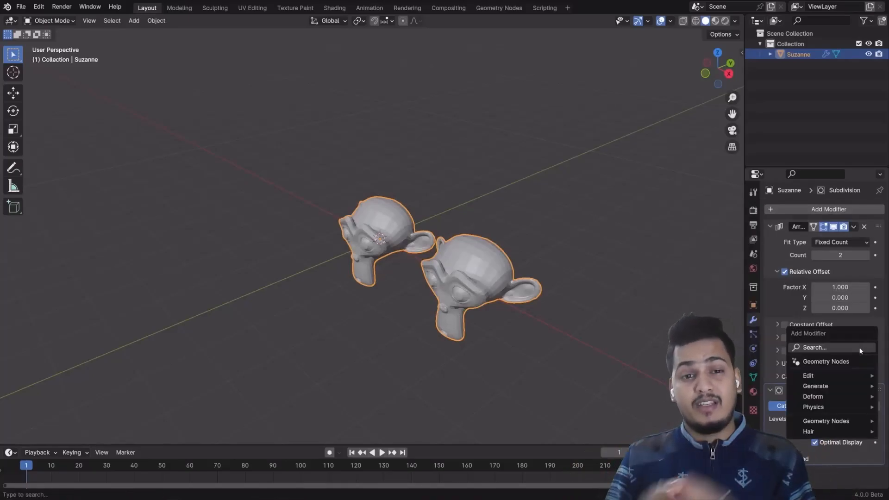
key("shift+a")
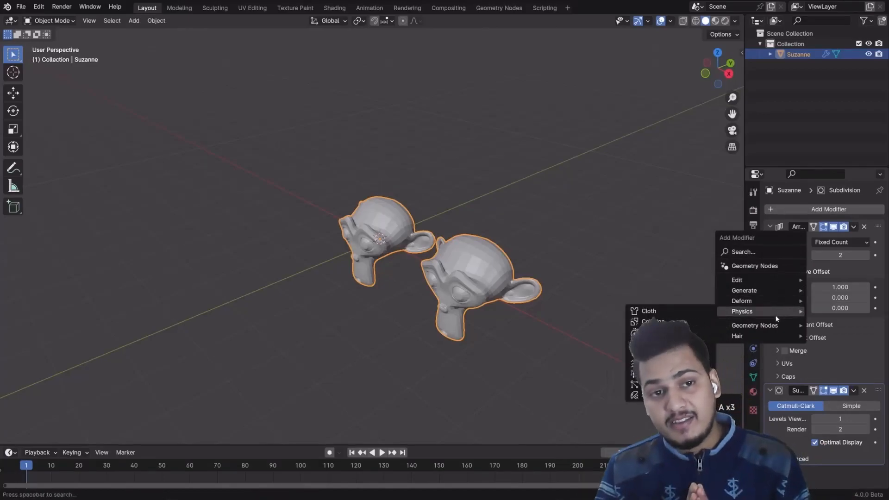
mouse_move(775, 326)
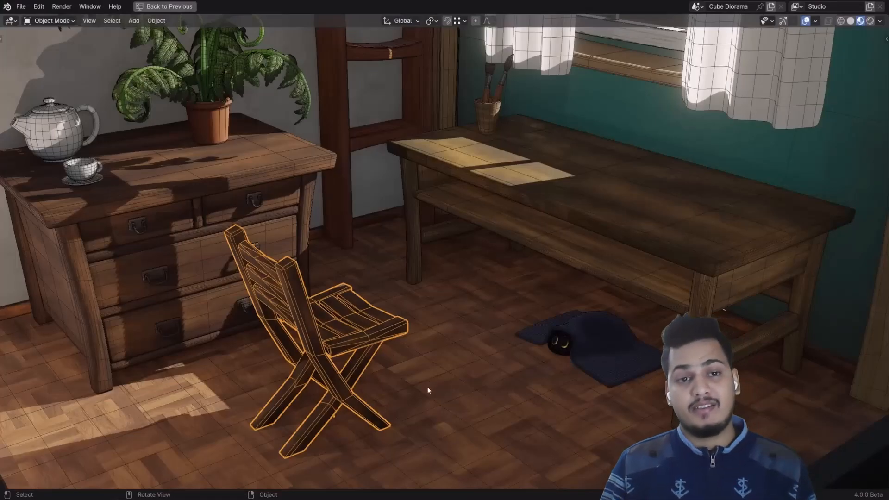
Move the chair about 0.12 m in X and 0.29 m in Y, using the tip of its right-hand leg as snap base.
key("g")
key("b")
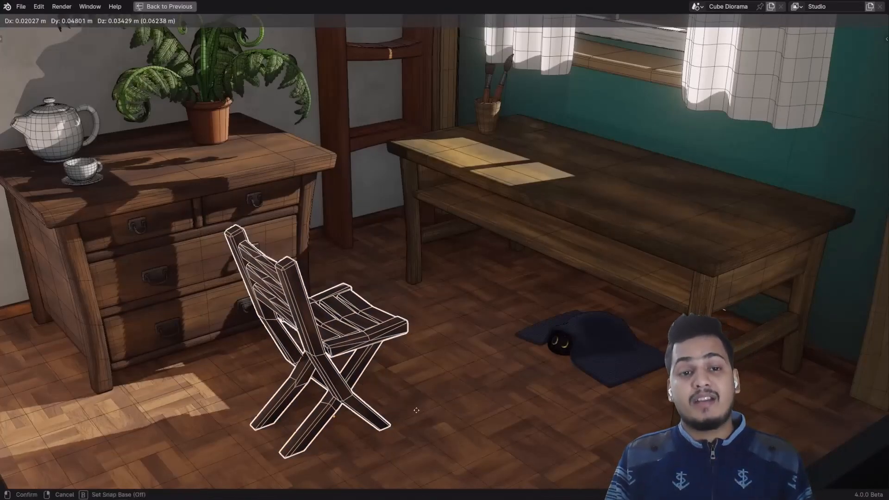
left_click(391, 426)
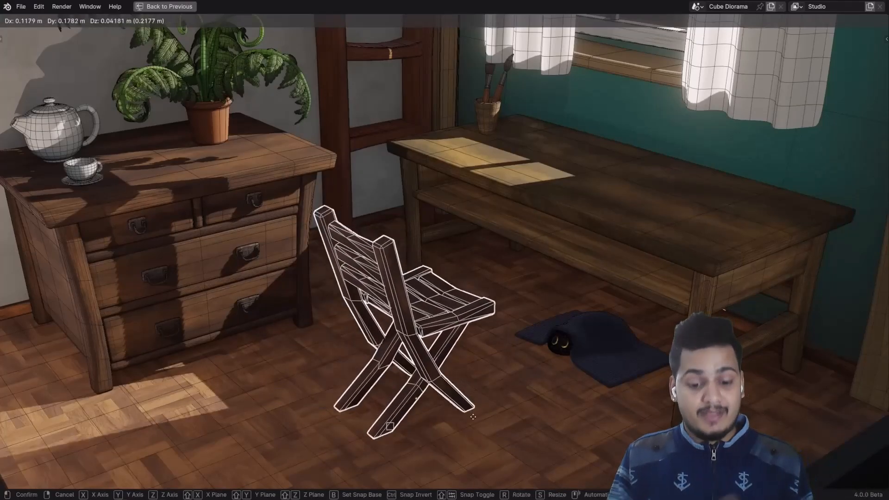
left_click(507, 409)
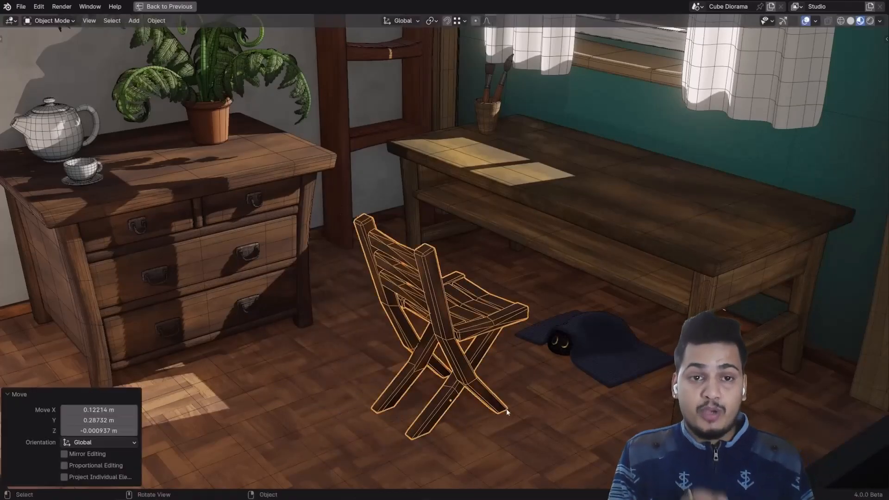
Move the chair about -0.11 m in X and -0.12 m in Y from a newly picked snap base, and scale it to 0.886.
key("g")
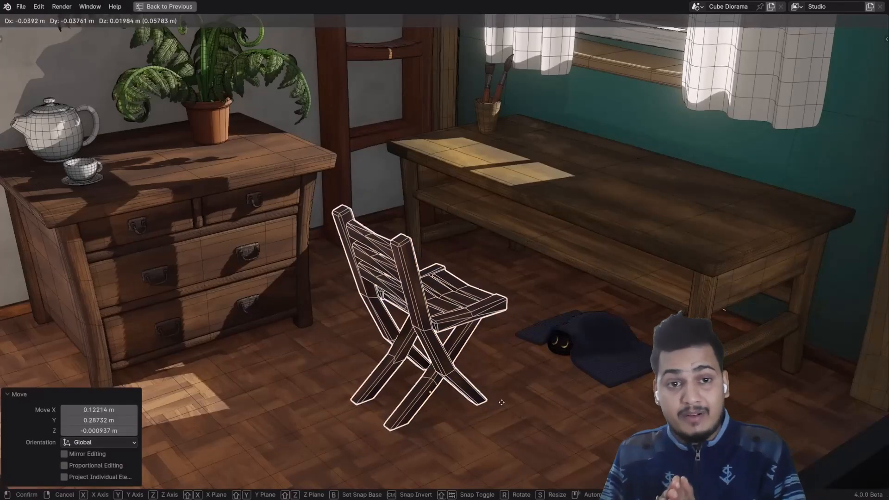
key("b")
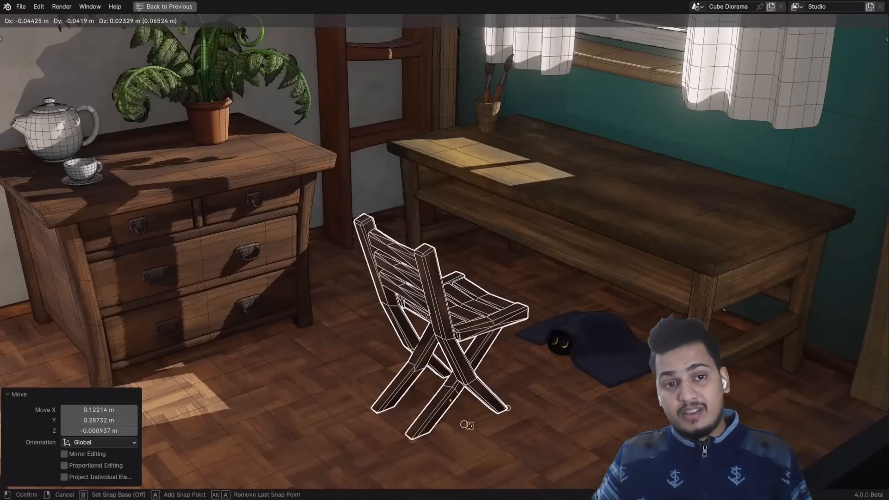
left_click(466, 425)
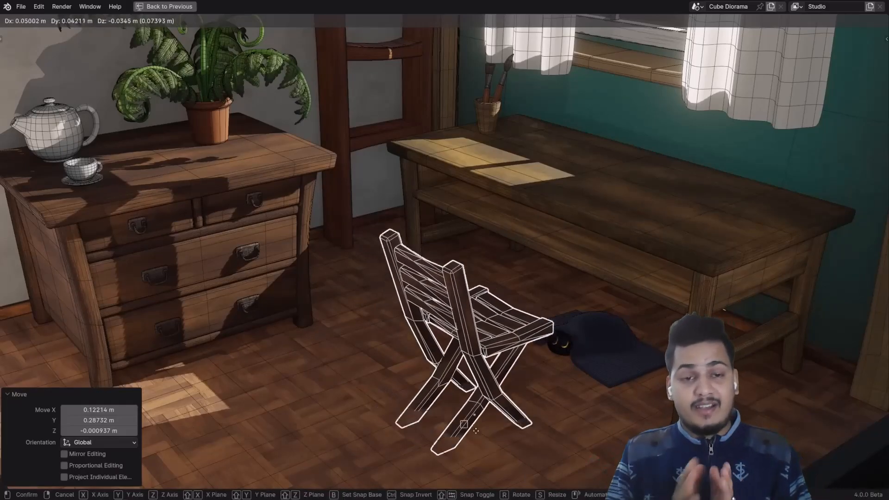
left_click(468, 399)
key("s")
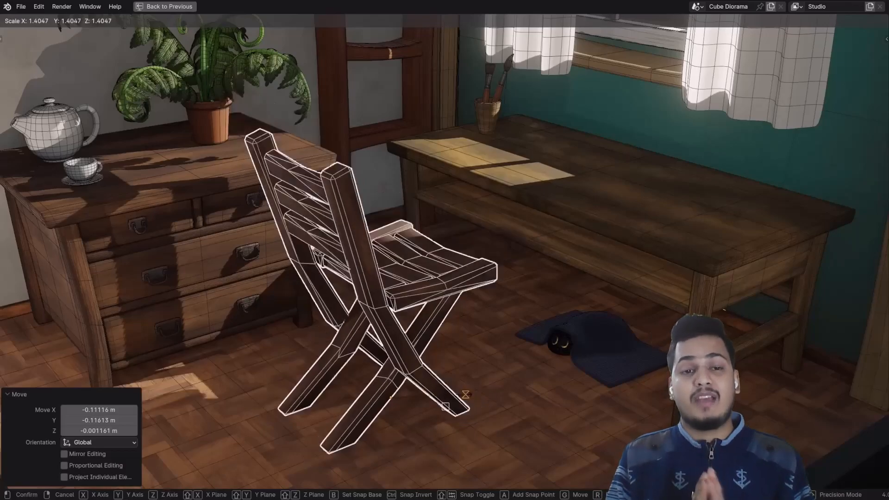
key("Return")
Check the snapping options, and move the chair freely while navigating the viewport during the transform.
left_click(464, 21)
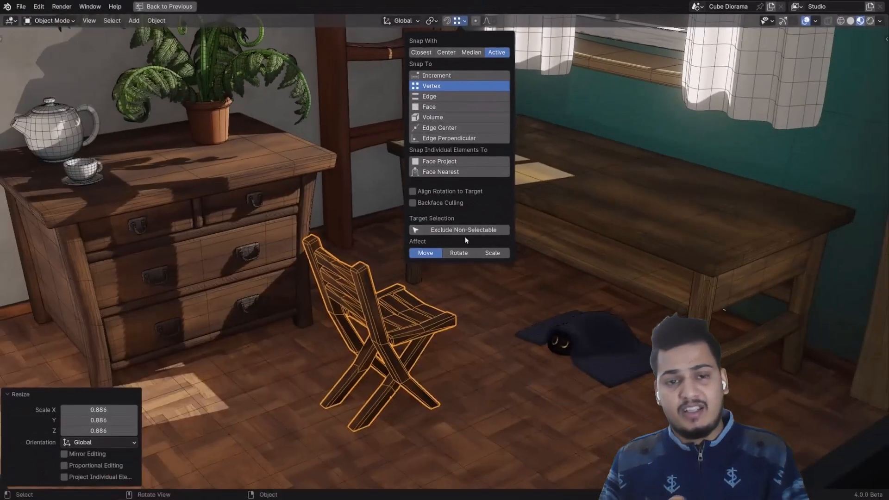
key("g")
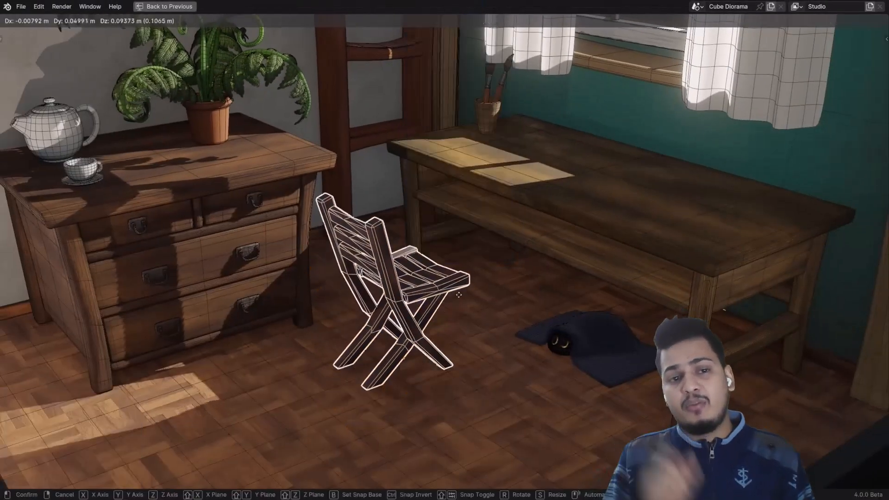
middle_click_drag(454, 279, 464, 260, "alt")
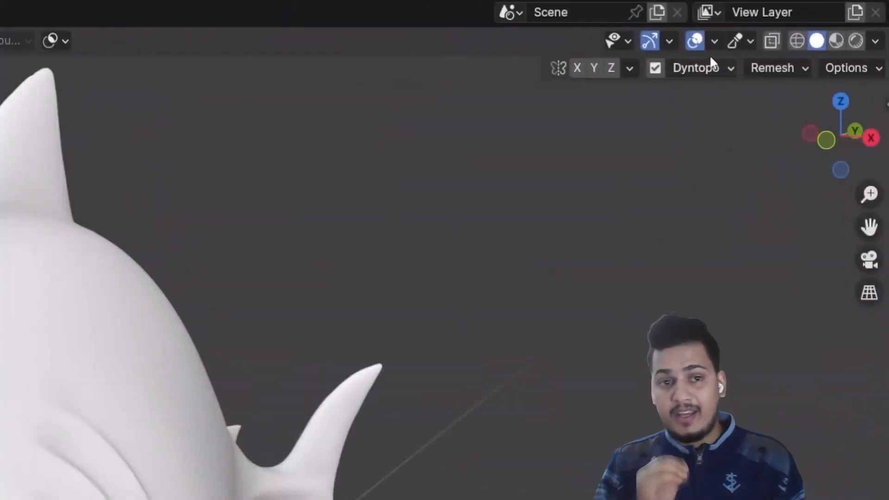
Shade the shark body smooth in Object Mode and return it to Sculpt Mode.
left_click(711, 69)
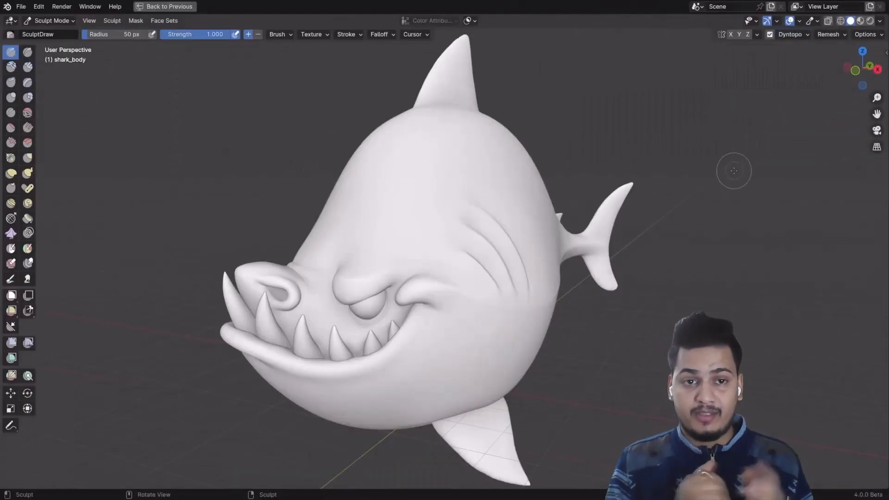
key("ctrl+Tab")
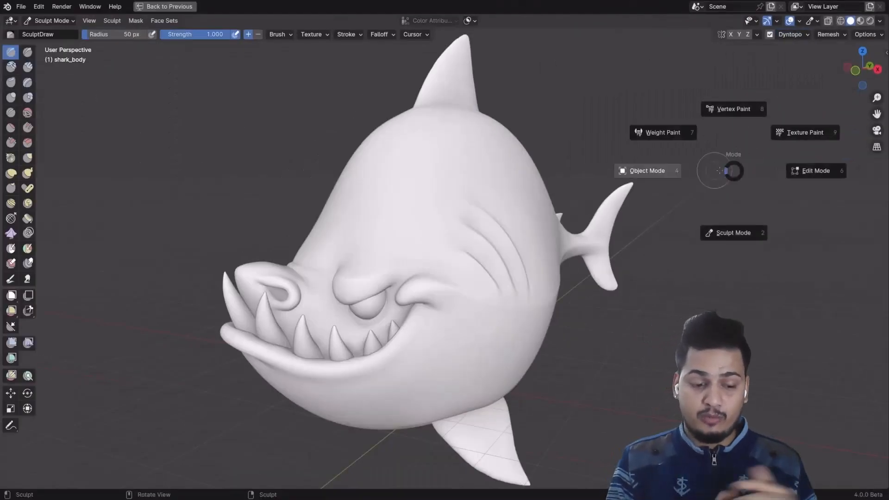
left_click(657, 171)
right_click(658, 171)
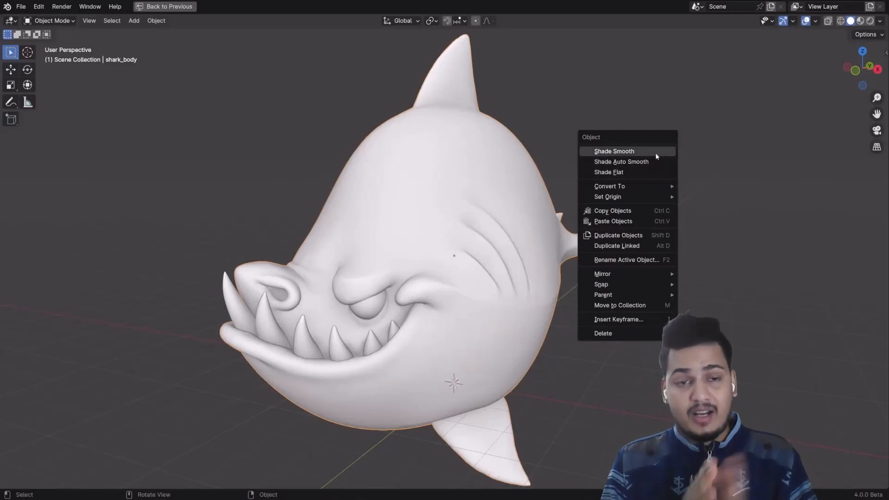
left_click(656, 154)
key("ctrl+Tab")
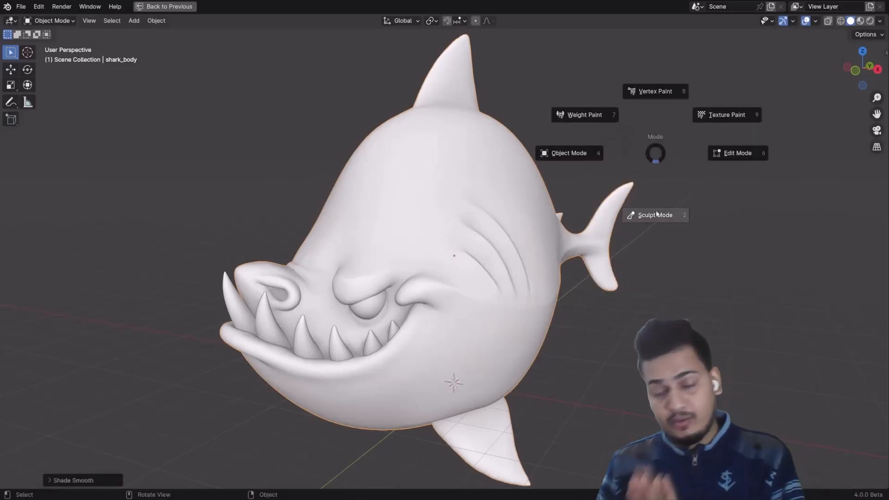
left_click(655, 214)
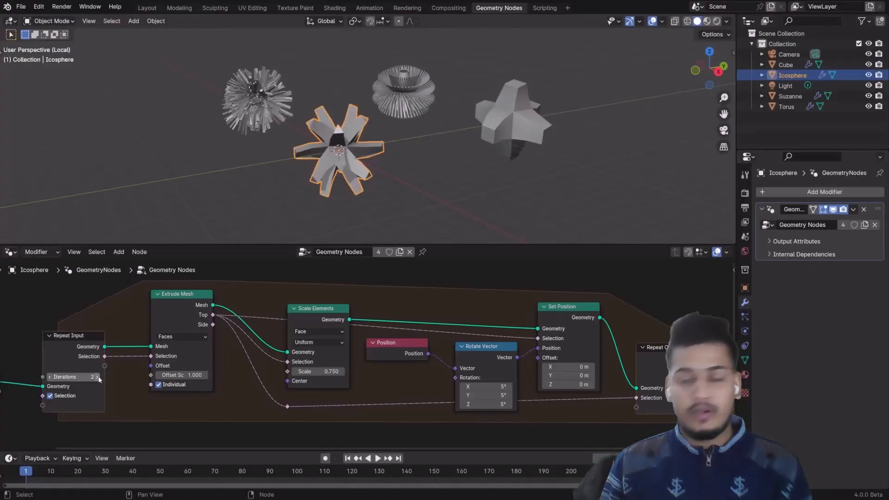
Raise the iterations of the Icosphere's Repeat Input node step by step to 20.
left_click(98, 377)
left_click(97, 377)
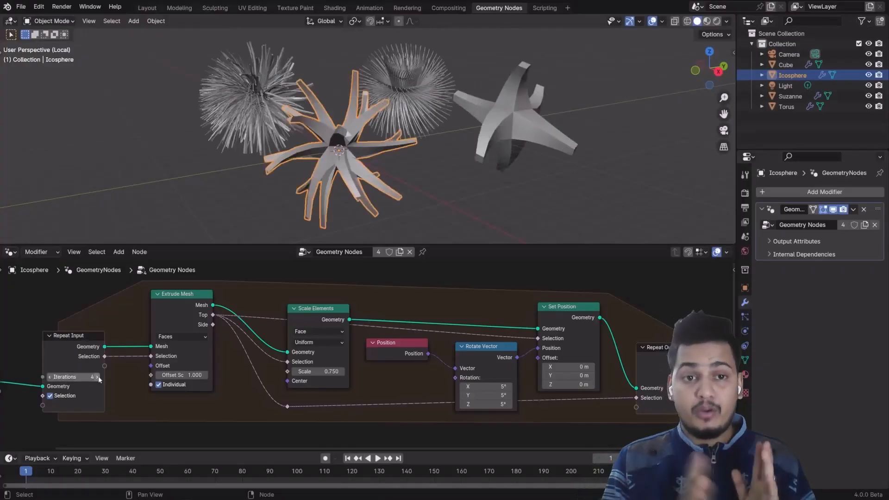
left_click(98, 377)
left_click(97, 377)
left_click(97, 377)
left_click(98, 377)
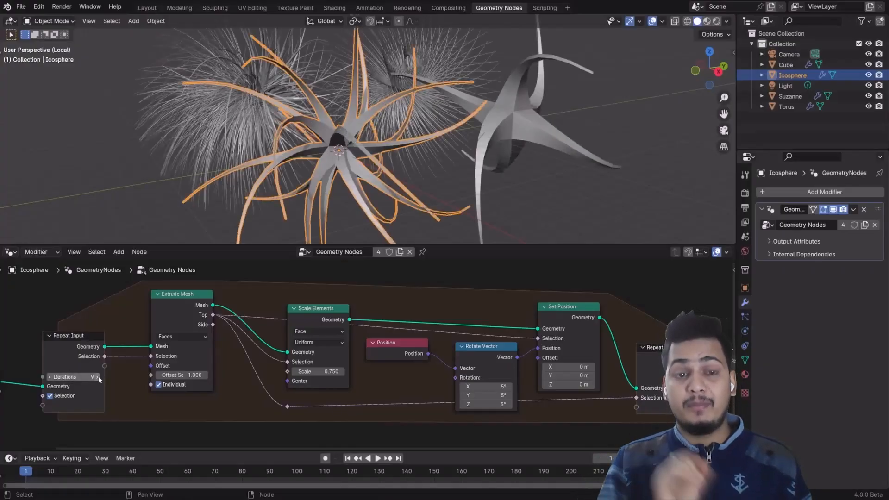
left_click(97, 377)
left_click(98, 377)
left_click(98, 377)
left_click(98, 377)
left_click(97, 377)
left_click(97, 377)
left_click(97, 377)
left_click(97, 377)
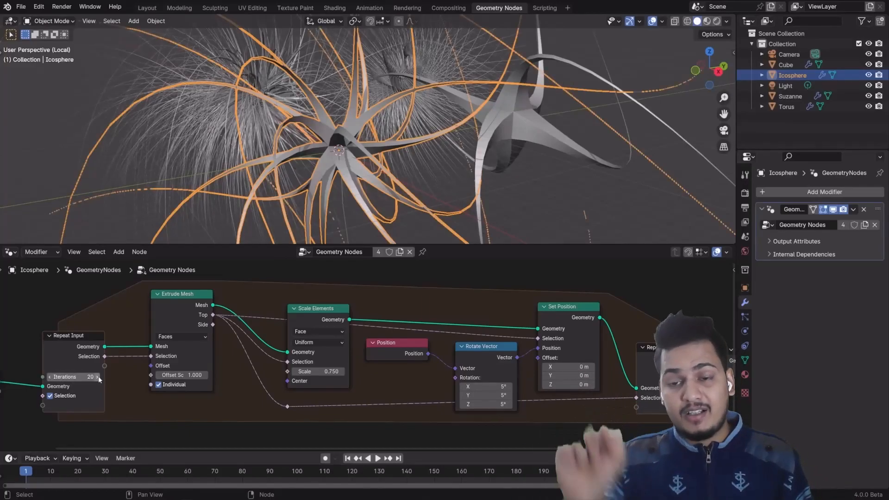
Scrub and play through the timeline with the Icosphere's repeat zone, and return to the first frame.
left_click_drag(47, 472, 266, 467)
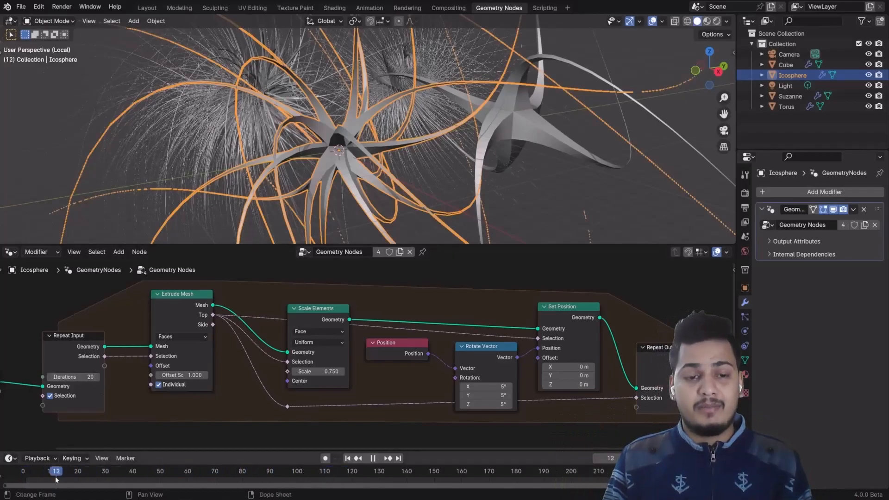
key("space")
left_click(100, 474)
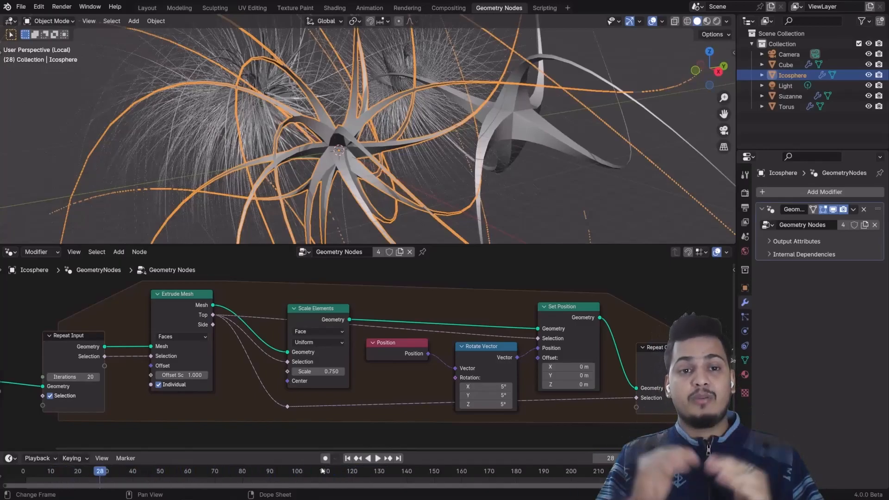
left_click(348, 459)
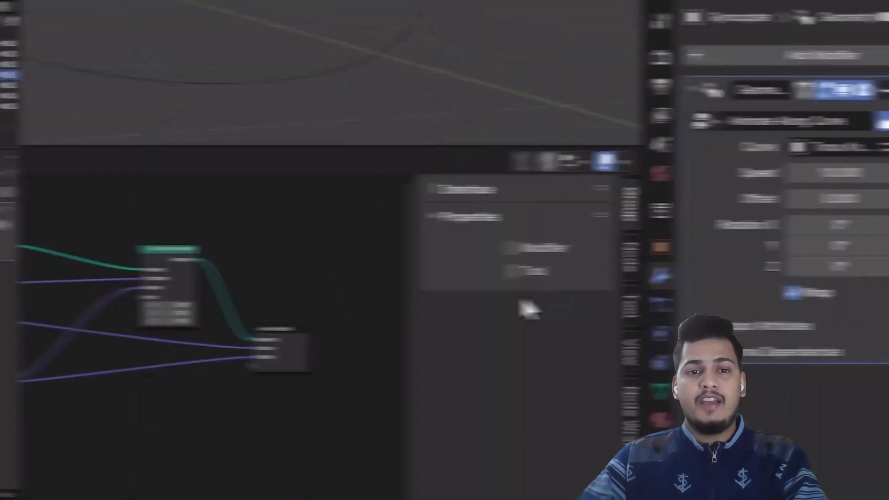
Mark the Animate Along Curve node group as a modifier, replace the Gyrocopter's modifier with it from the Deform category, and play the animation.
left_click(510, 248)
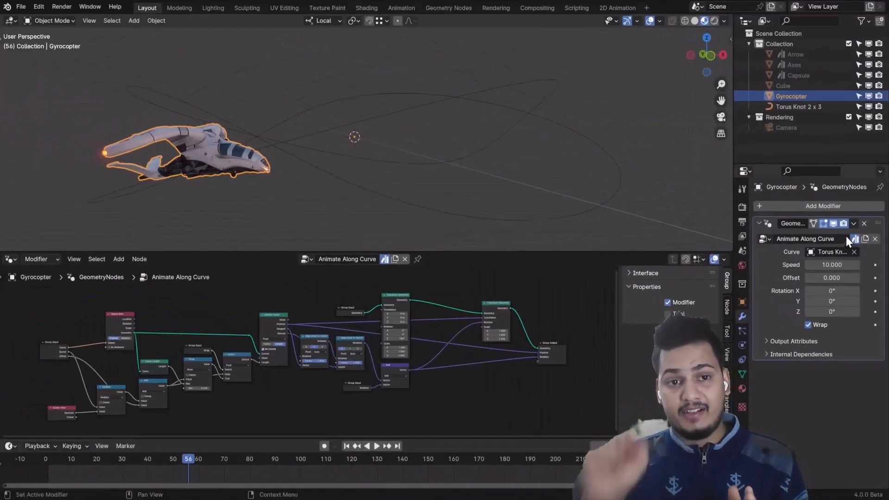
key("ctrl+x")
left_click(835, 207)
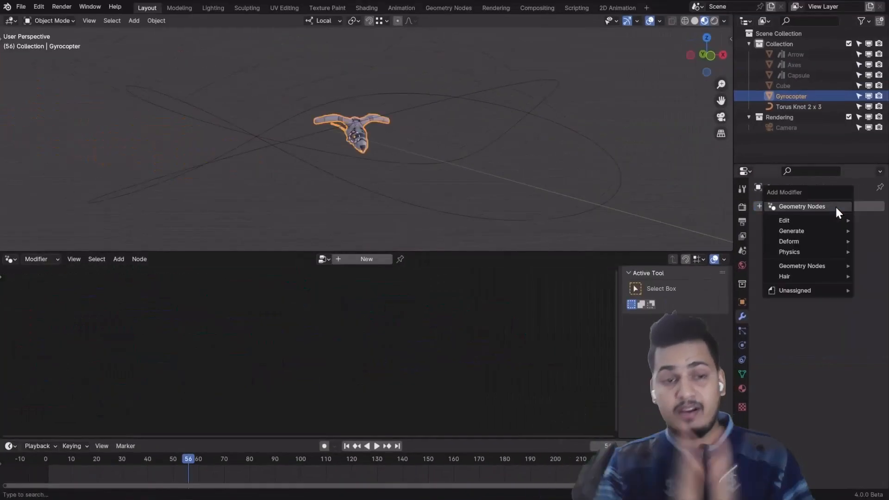
mouse_move(802, 241)
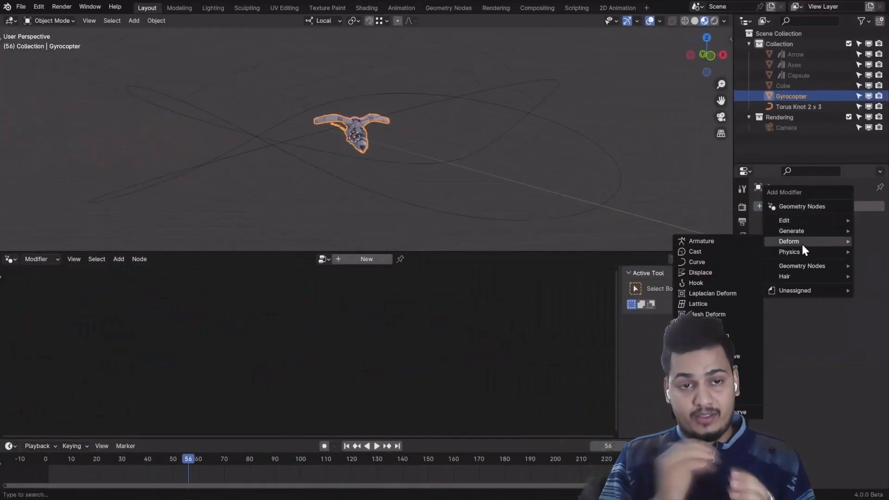
left_click(732, 412)
key("space")
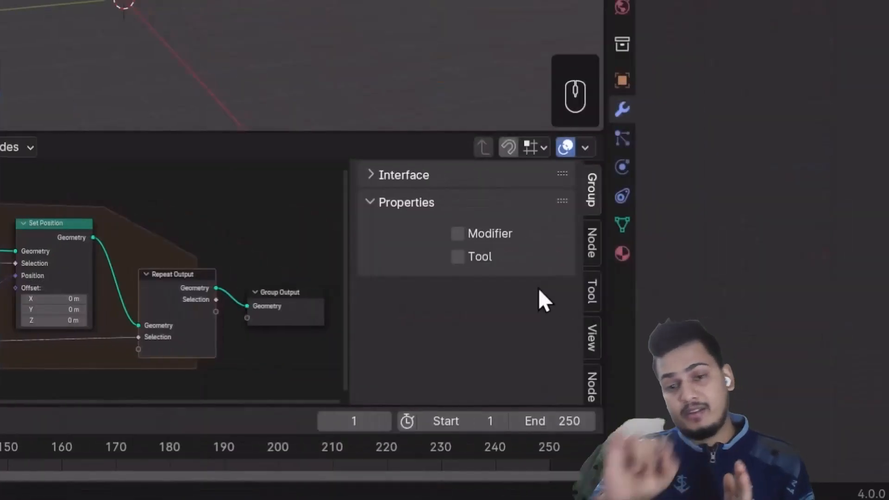
Mark the node group as a tool, and run Extrude and Spin on the three visible faces of the cube.
left_click(482, 257)
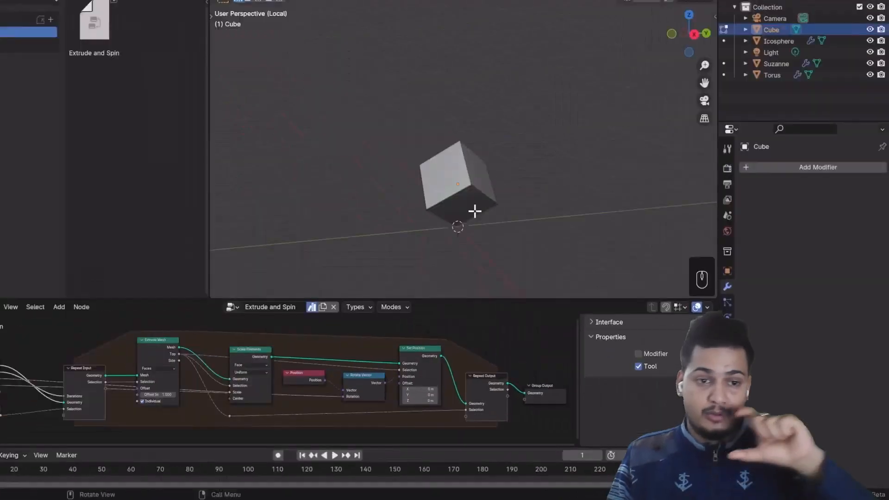
left_click(475, 211)
left_click(481, 171, "shift")
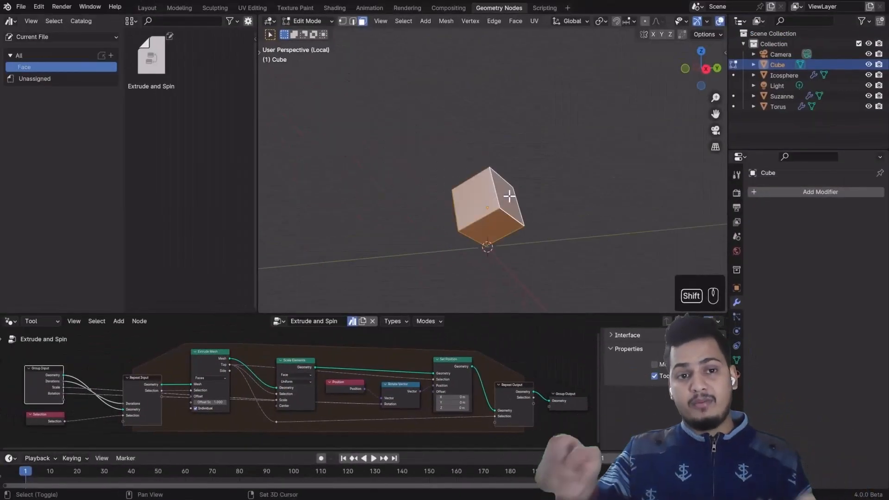
left_click(514, 23)
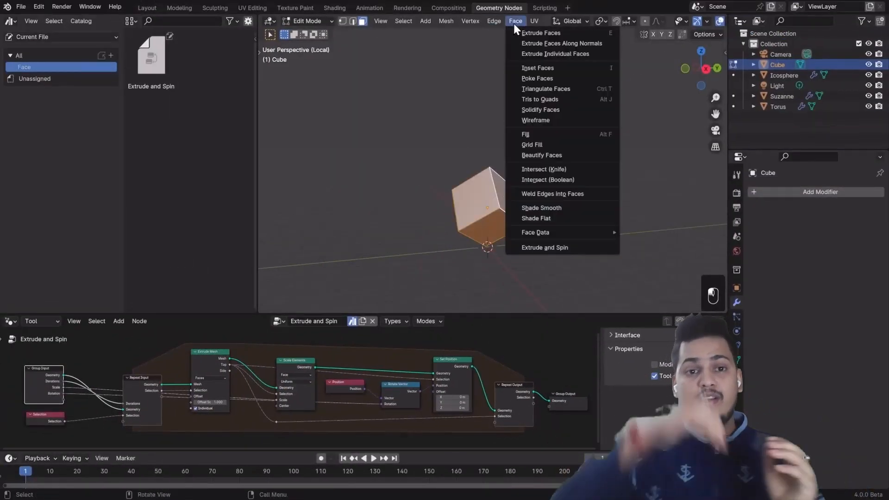
left_click(543, 246)
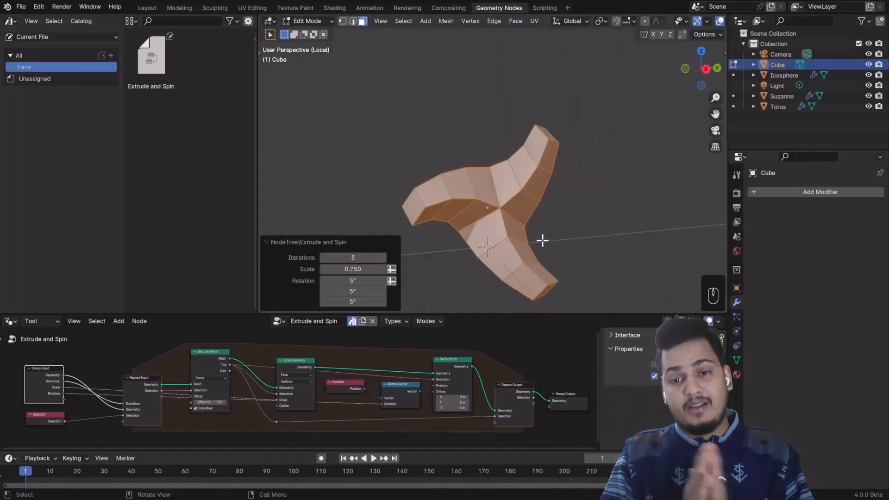
Set Extrude and Spin to 4 iterations, a scale of 0.604 and a rotation of 3.47°, 3.49° and 11.2°.
mouse_move(353, 258)
left_mouse_down("shift")
mouse_move(387, 257)
mouse_move(359, 257)
mouse_move(357, 269)
mouse_move(370, 269)
mouse_move(338, 269)
mouse_move(350, 269)
left_mouse_up("shift")
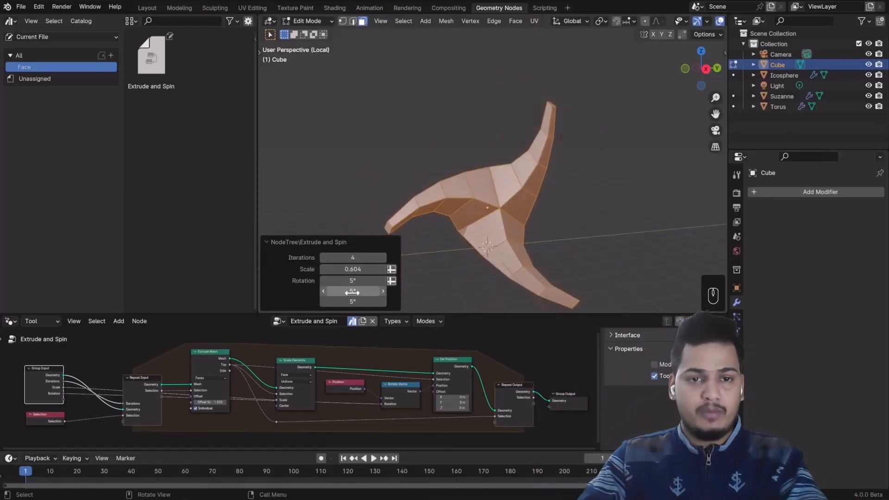
left_click_drag(353, 301, 373, 302)
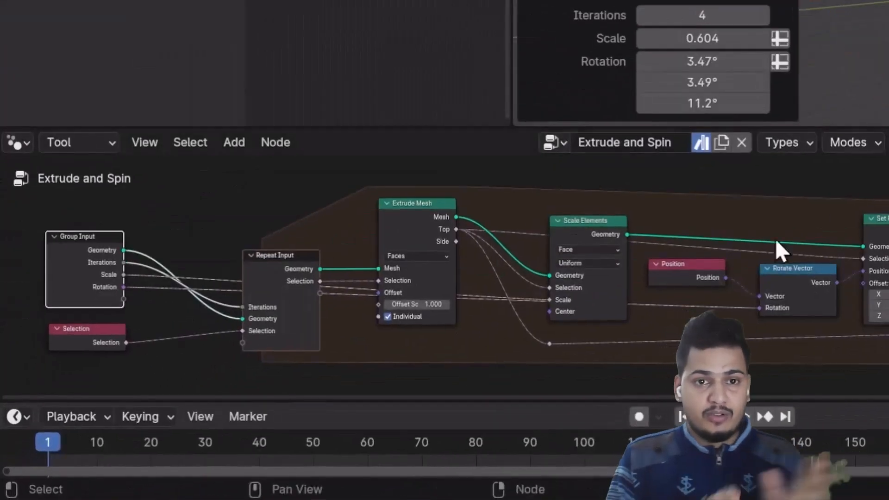
Switch the geometry node editor's type from Tool to Modifier, and reopen the type choices.
left_click(95, 142)
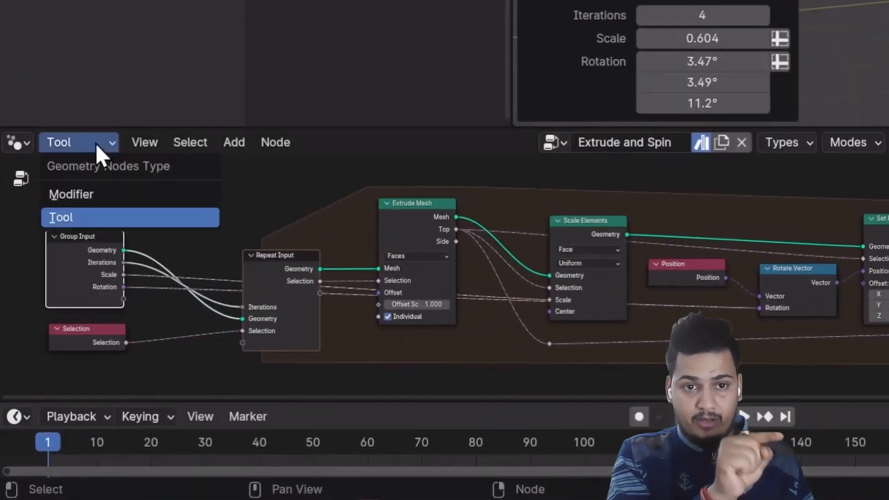
left_click(91, 194)
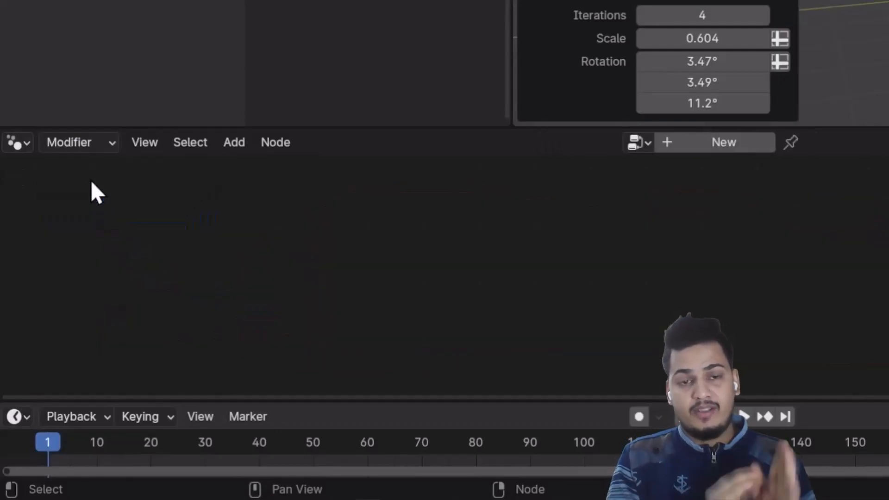
left_click(93, 143)
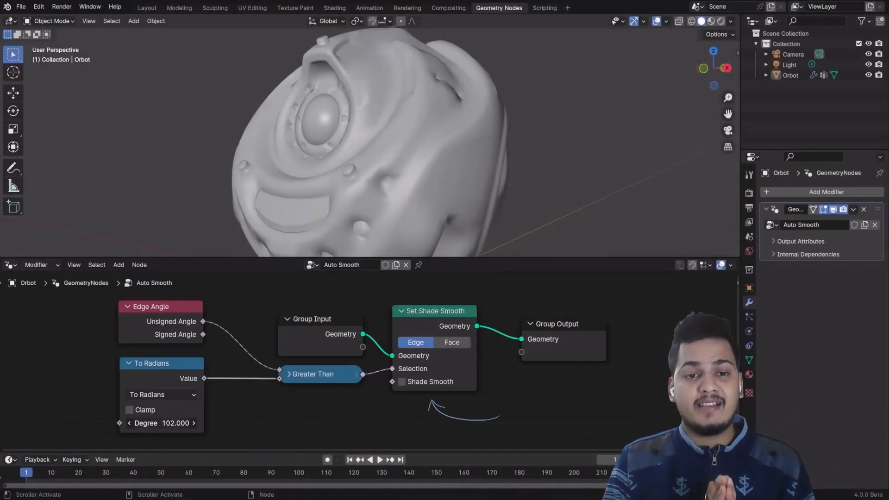
Lower the Degree value of the To Radians node in the Orbot's Auto Smooth node tree.
left_click_drag(178, 423, 148, 423)
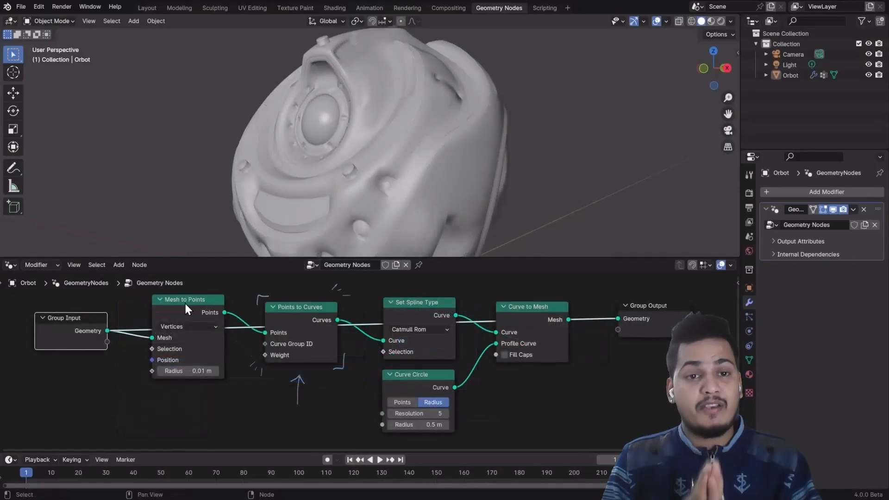
Preview the outputs of the Mesh to Points, Points to Curves, Set Spline Type and Curve to Mesh nodes in turn.
left_click(184, 301, "ctrl+shift")
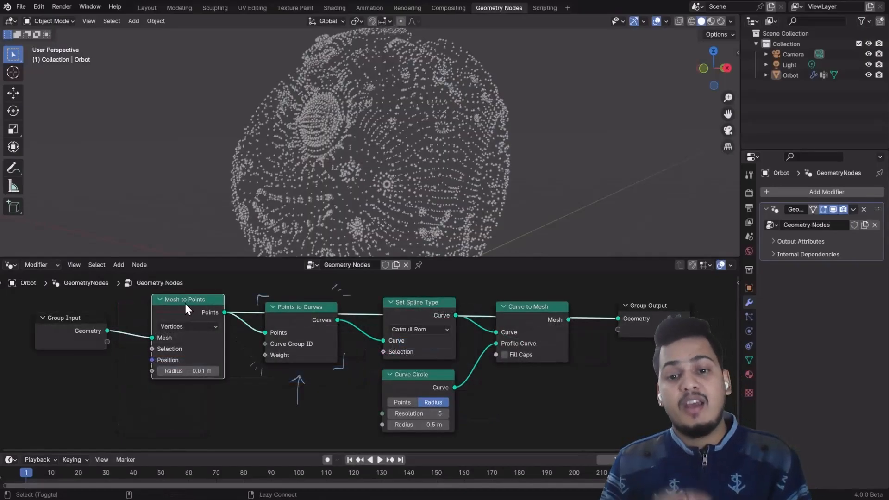
left_click(299, 309, "ctrl+shift")
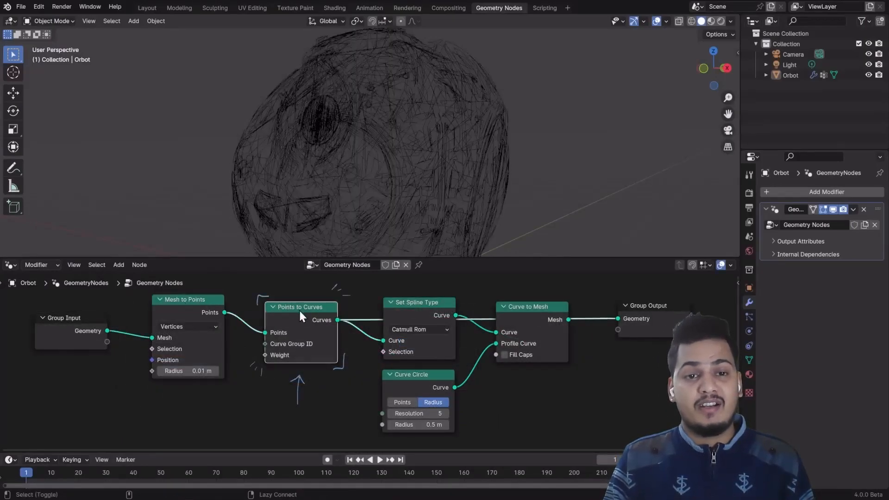
left_click(422, 307, "ctrl+shift")
left_click(544, 311, "ctrl+shift")
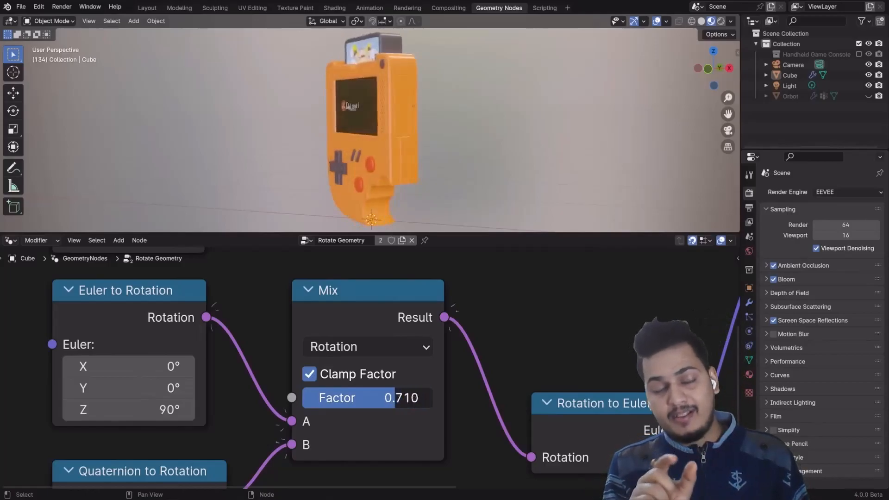
Set the Quaternion to Rotation node's X to -0.060 and Y to -0.090 in the Rotate Geometry tree.
scroll(471, 405, "down", 4)
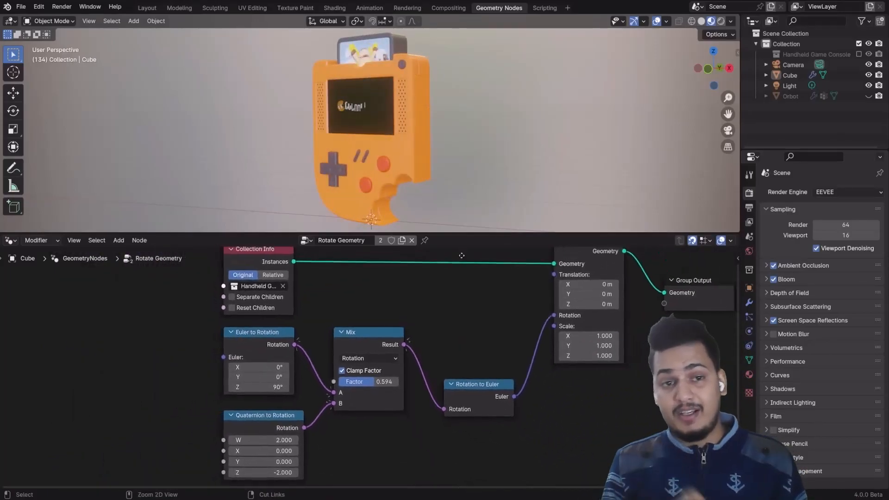
scroll(461, 265, "down", 1)
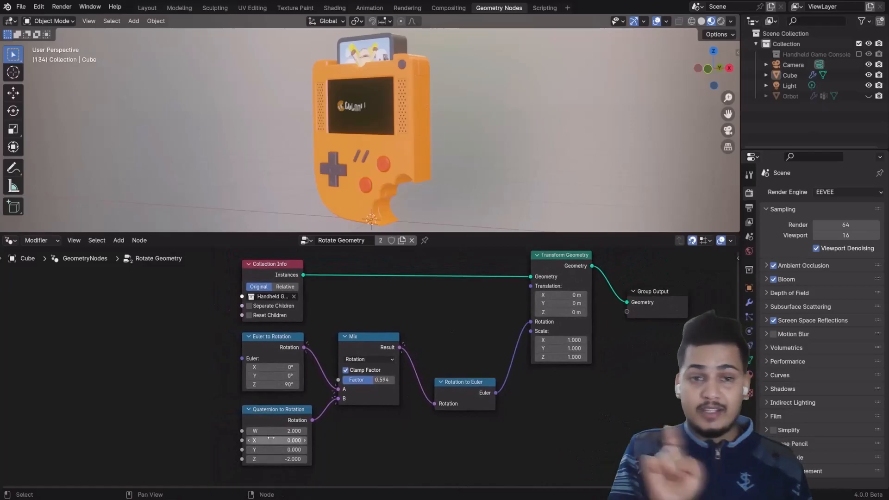
mouse_move(277, 441)
left_mouse_down()
mouse_move(265, 440)
mouse_move(273, 449)
left_mouse_up()
Try linking the Mix result directly to Transform Geometry's Rotation, and reconnect the Rotation to Euler output to that input.
left_click(465, 394)
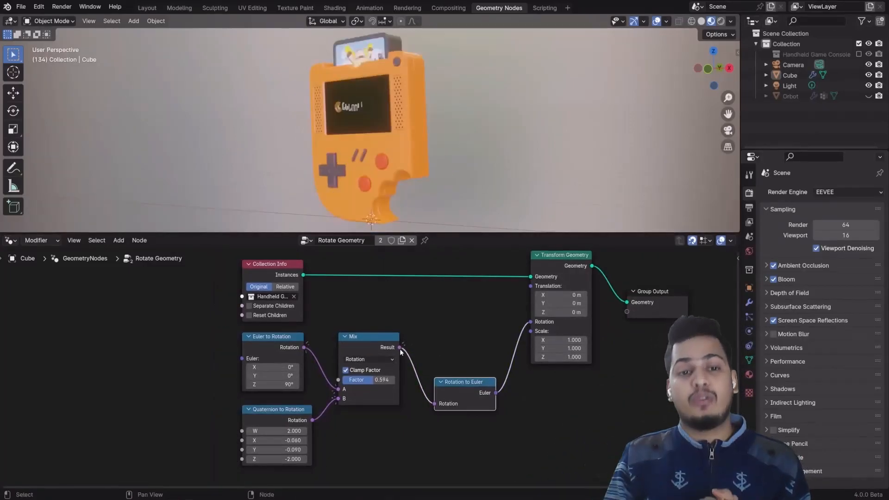
left_click_drag(528, 327, 531, 321)
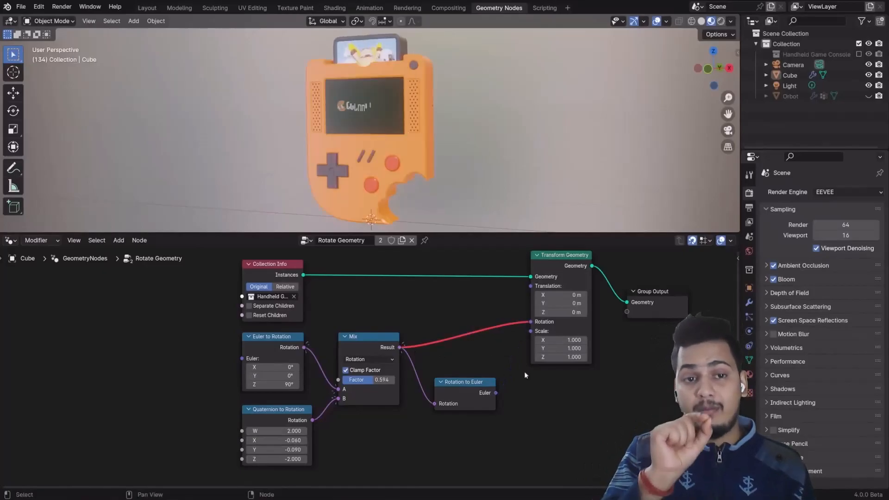
left_click_drag(496, 393, 498, 386)
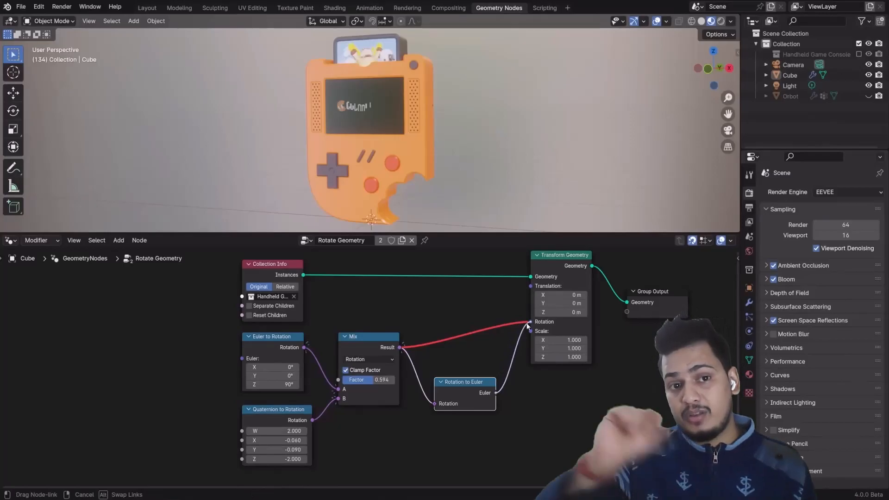
left_click_drag(528, 327, 528, 327)
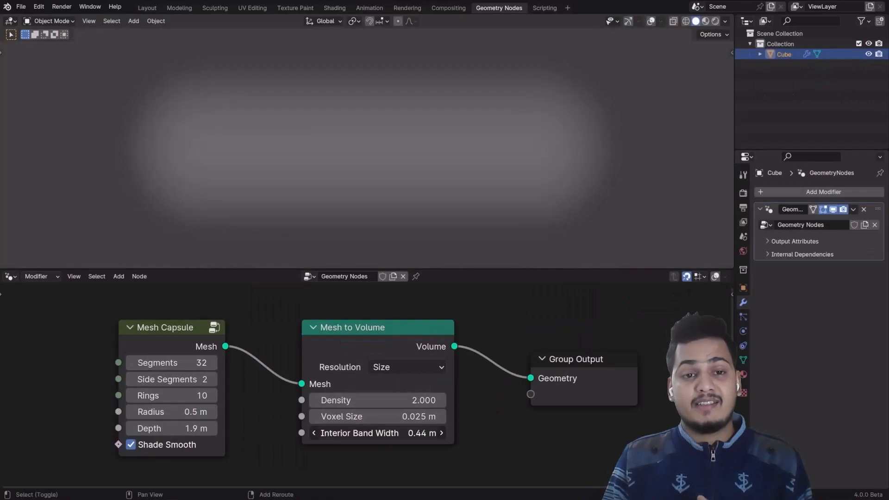
Reduce the Interior Band Width and increase the Density of the Mesh to Volume node.
left_click_drag(378, 433, 356, 433)
left_click_drag(371, 400, 440, 401)
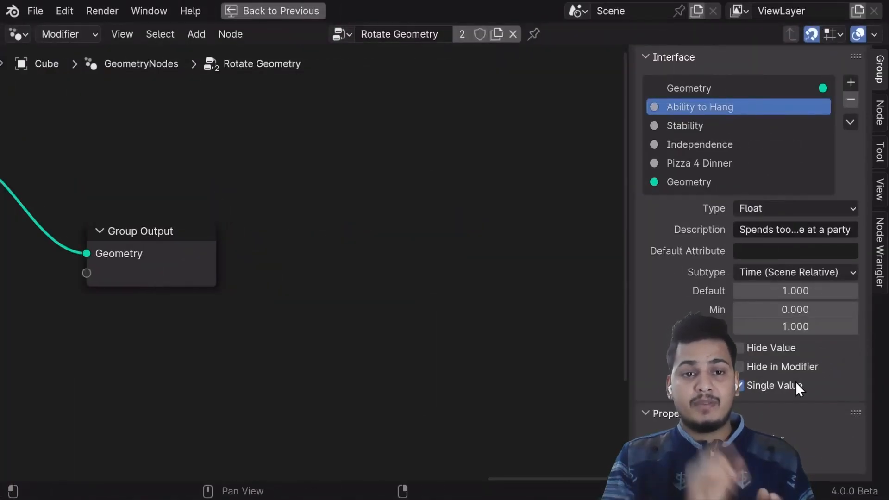
Enable Single Value for the Independence and Pizza 4 Dinner group inputs, and toggle Hide Value for Pizza 4 Dinner.
left_click(766, 125)
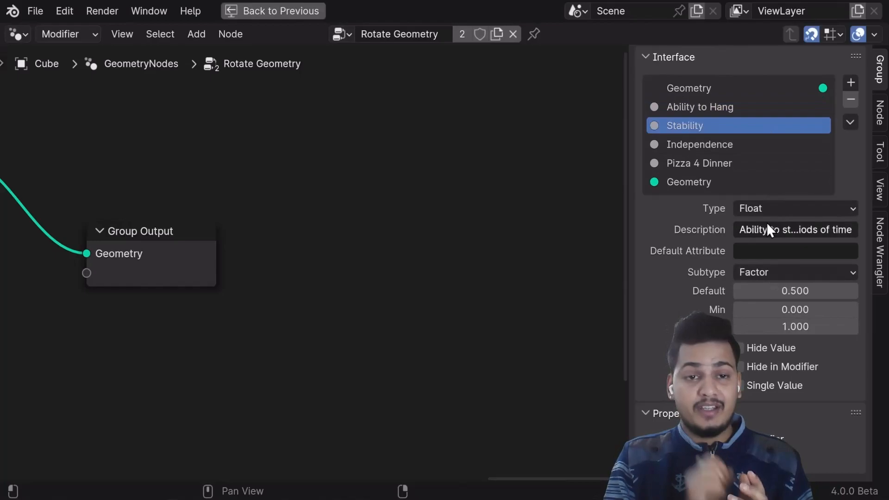
left_click(752, 144)
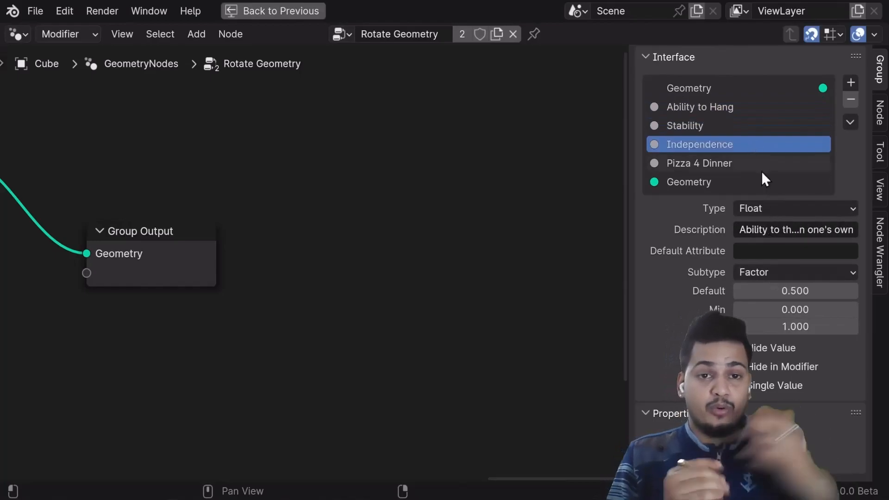
left_click(762, 382)
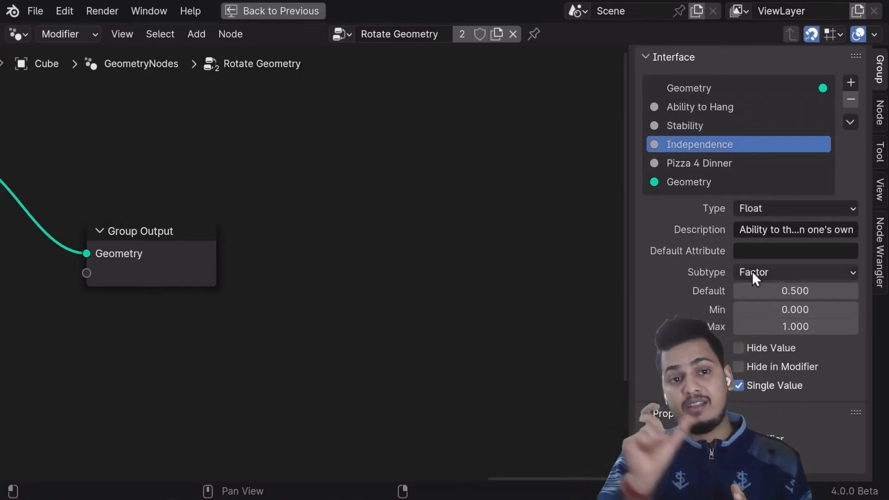
left_click(747, 166)
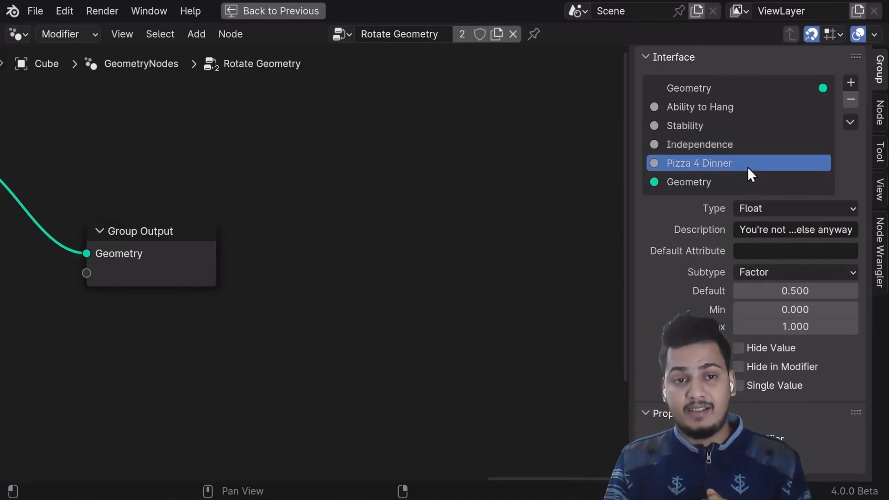
left_click(770, 386)
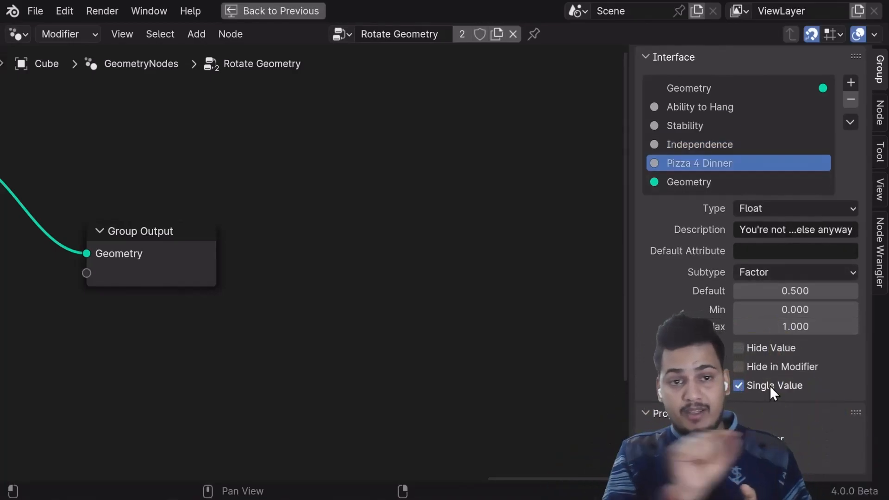
left_click(769, 348)
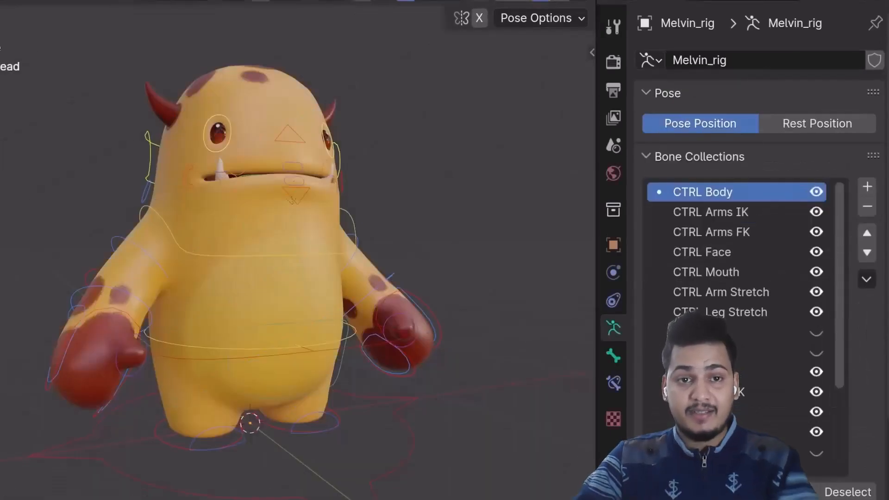
Change the third swatch of the Root bone's custom Bone Color set to bright yellow.
left_click(732, 372)
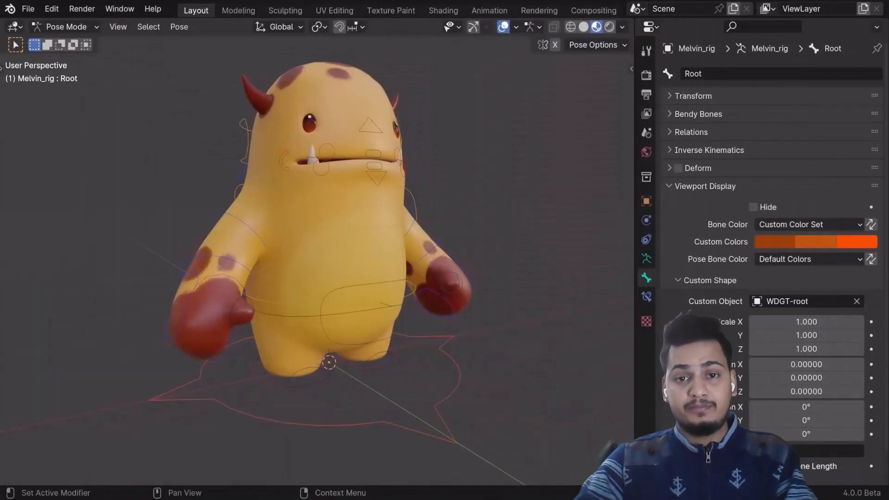
left_click(856, 240)
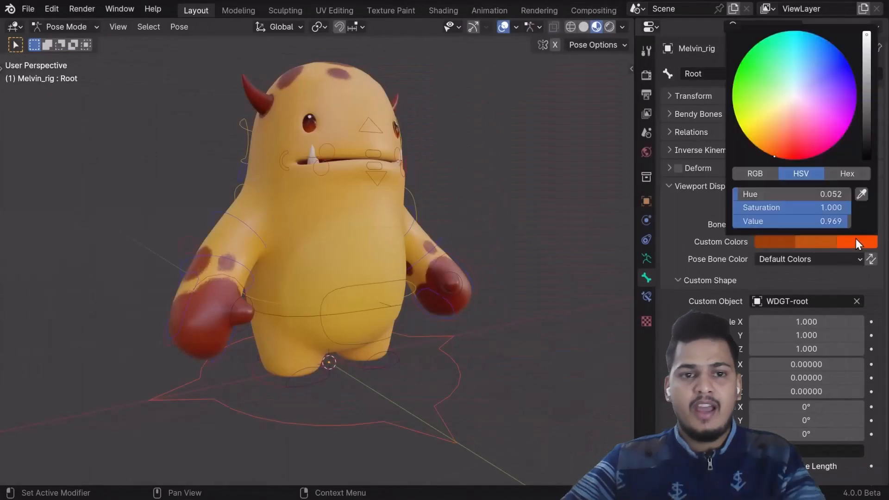
left_click(777, 122)
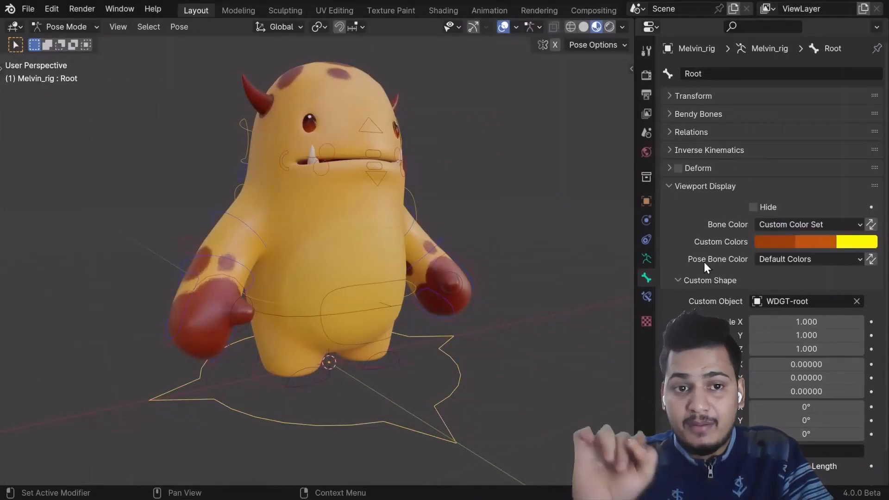
Set the Root bone's Pose Bone Color to Custom Color Set and brighten the third swatch of that set.
left_click(772, 258)
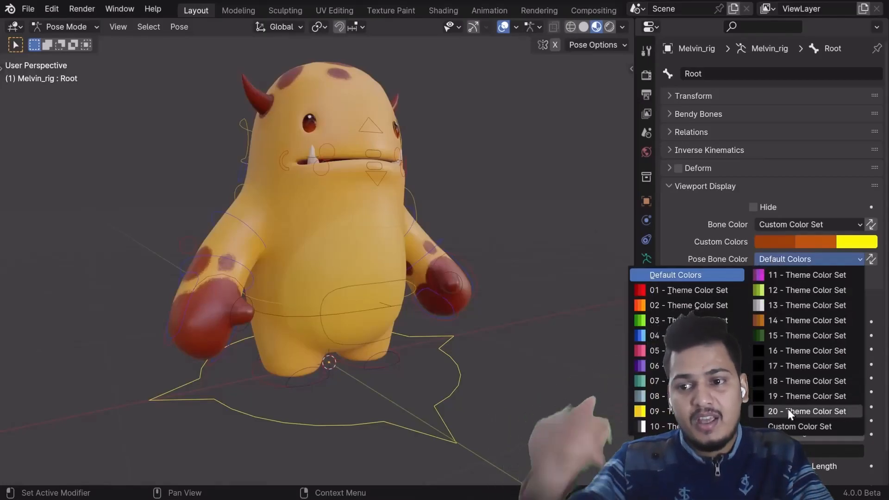
left_click(792, 425)
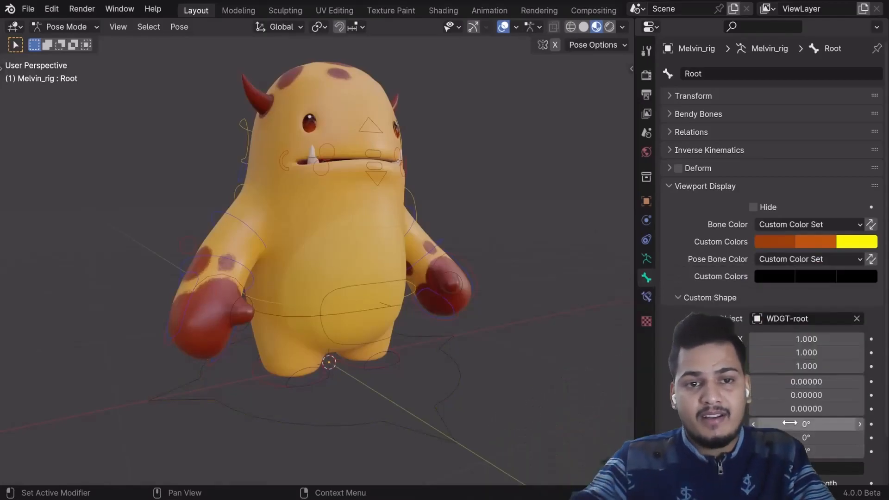
left_click(841, 277)
left_click_drag(866, 188, 865, 70)
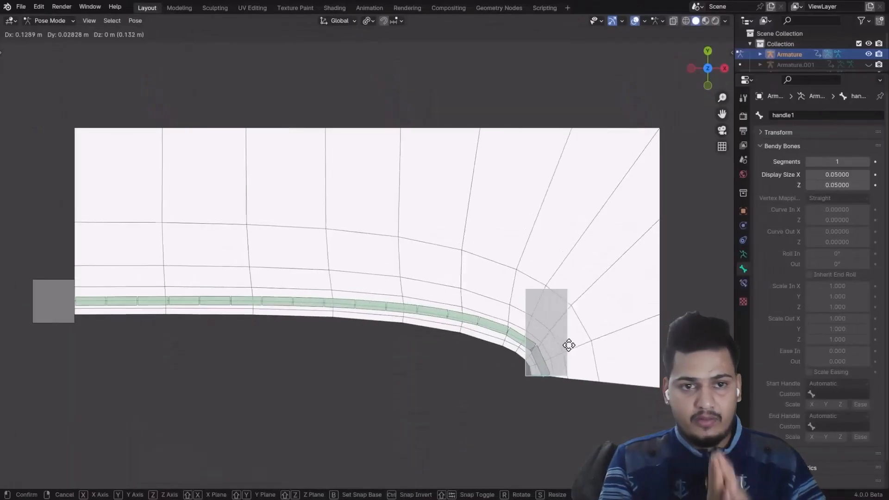
Move and rotate the handle1 bone to bend the bendy bone and its deformed mesh grid.
left_click_drag(566, 343, 531, 335)
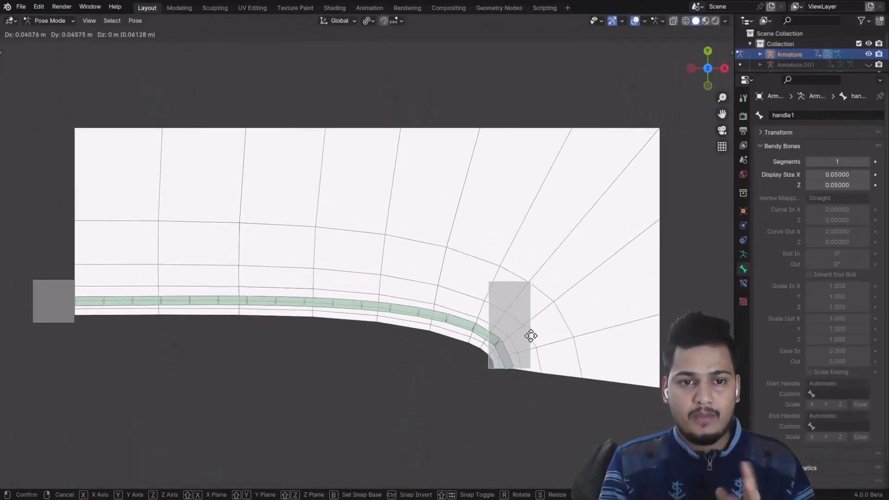
left_click(531, 335)
key("r")
left_click(499, 223)
key("g")
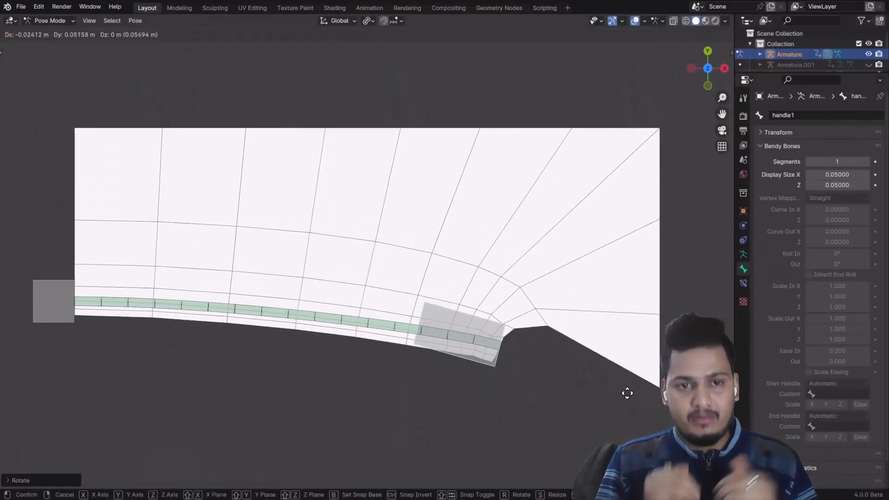
left_click(627, 387)
Select the segmented bendy bone, switch its Vertex Mapping to Straight, and set it back to Curved.
left_click(398, 318)
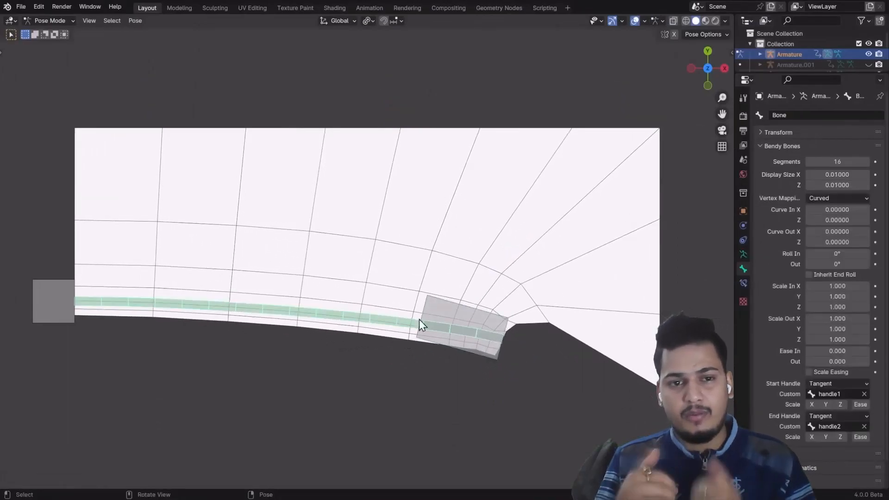
left_click(820, 198)
left_click(819, 209)
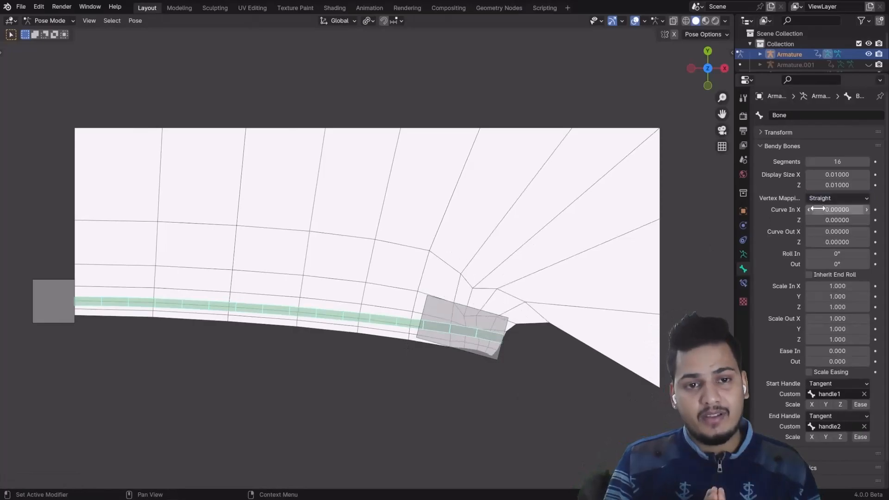
left_click(827, 198)
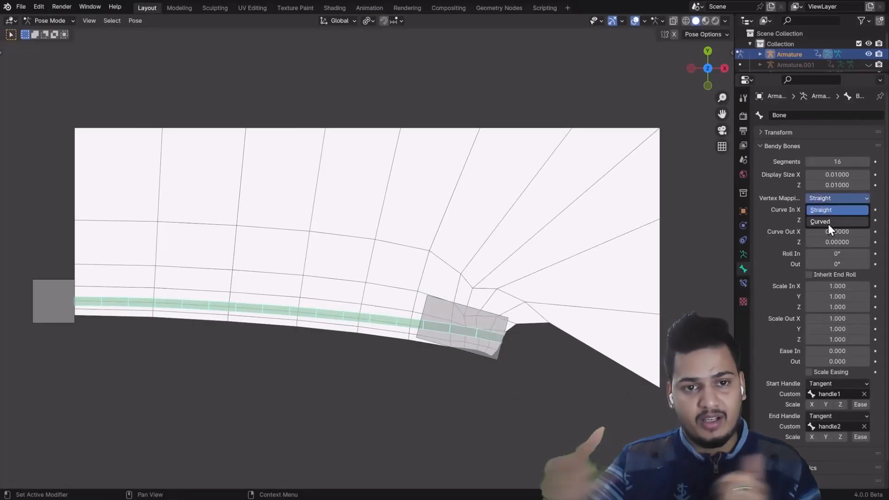
left_click(829, 224)
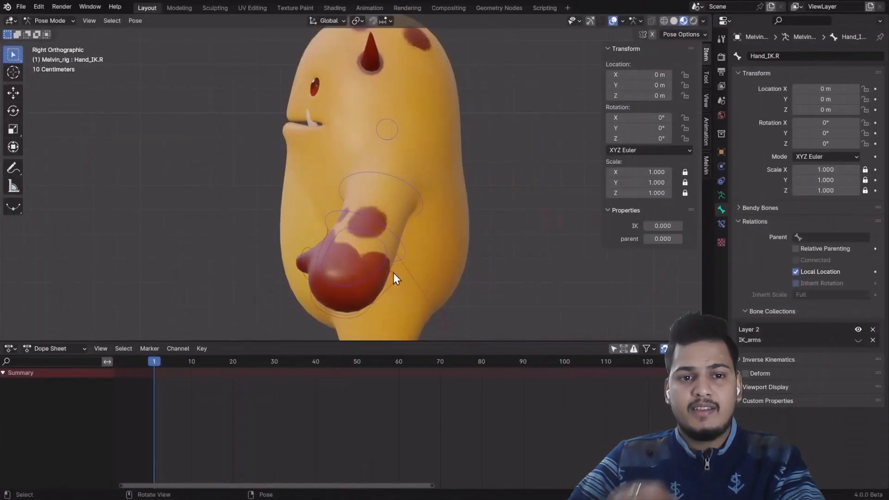
Move and rotate the Hand_IK.L control into a raised-arm pose, and undo a trial change of its IK property.
left_click(391, 273)
key("g")
left_click(354, 233)
key("r")
left_click(361, 273)
key("g")
left_click(370, 252)
left_click_drag(665, 226, 620, 225)
key("ctrl+z")
Insert a Visual Location, Rotation & Scale keyframe for the posed hand control and move the current frame from 1 to 10.
key("i")
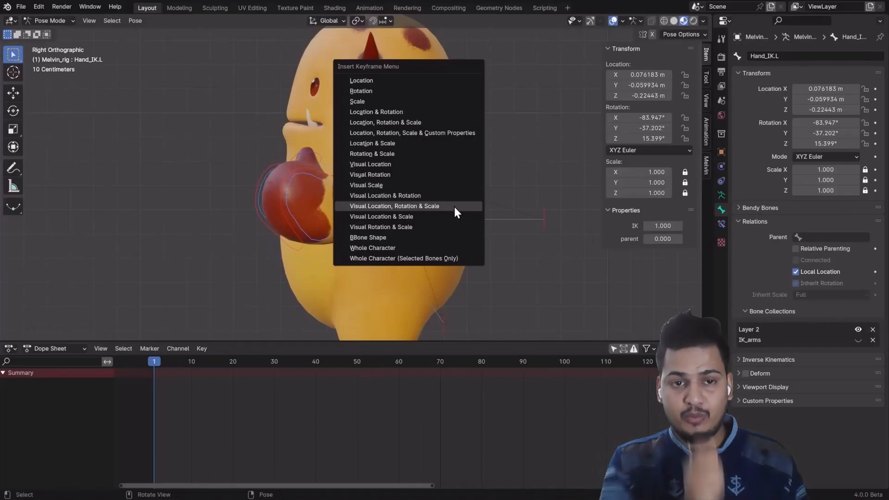
left_click(454, 206)
left_click_drag(154, 363, 191, 363)
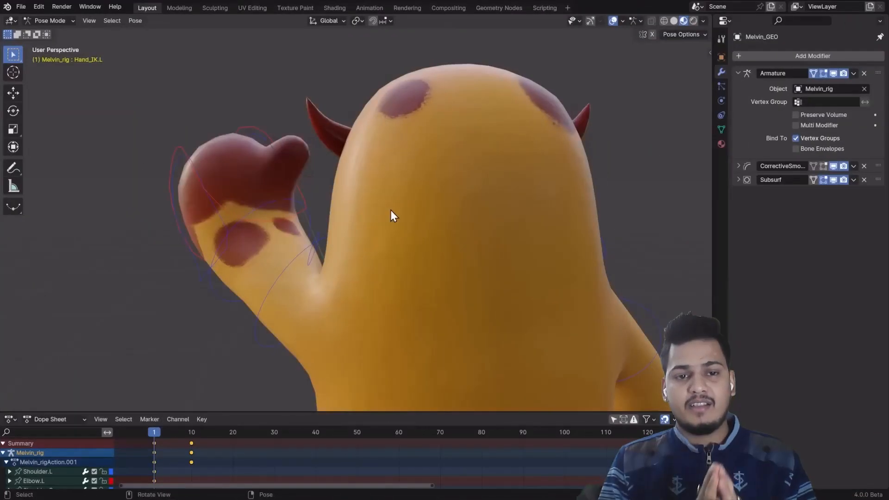
Trackball-rotate and move the Hand_IK.L control to twist the character's raised arm.
key("r")
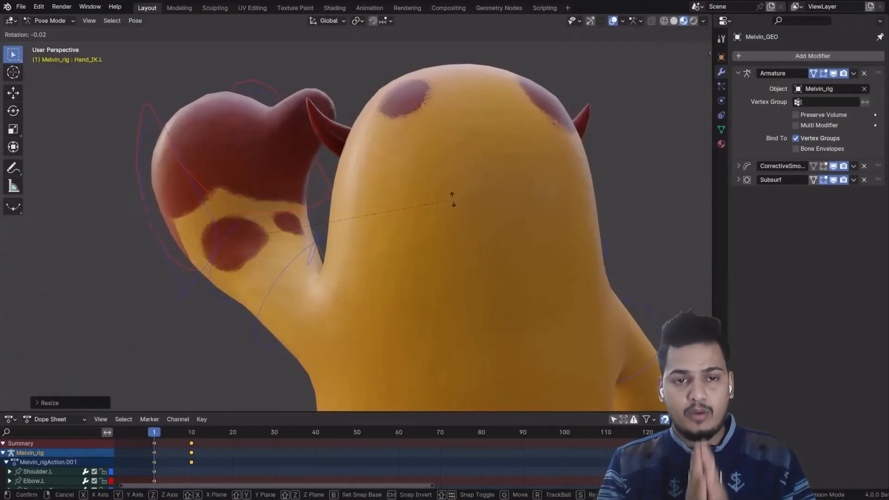
key("r")
left_click(402, 198)
key("g")
left_click(389, 191)
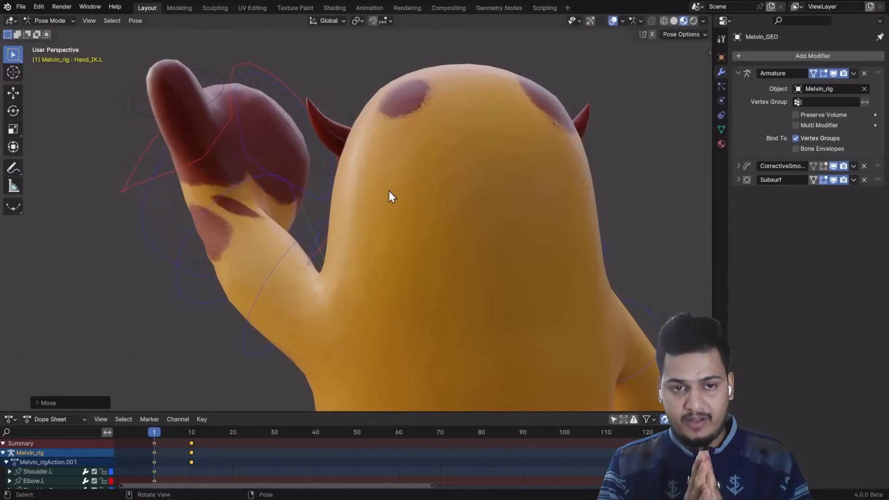
Toggle Preserve Volume on the Armature modifier while trackball-rotating the hand control to compare how the arm deforms.
left_click(796, 115)
left_click(796, 114)
left_click(796, 115)
key("r")
key("r")
left_click(371, 164)
left_click(827, 115)
left_click(827, 114)
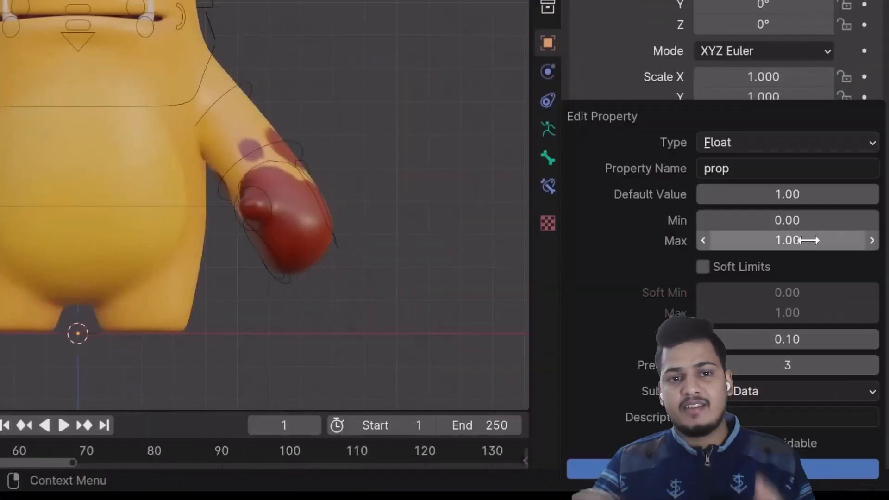
Change the custom property to a Data-Block type named Closest Obj with Object as ID type, and assign an object to it.
left_click(793, 143)
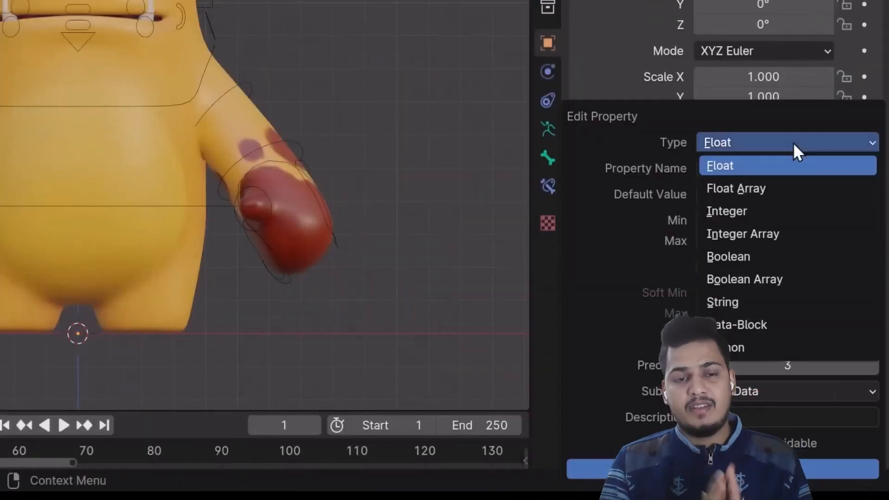
left_click(764, 324)
left_click(764, 169)
type("Closest Obj")
key("Return")
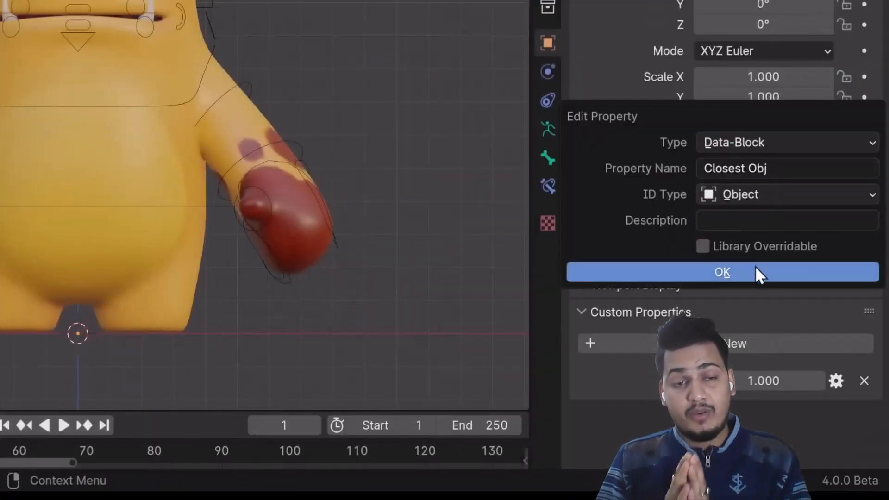
left_click(757, 270)
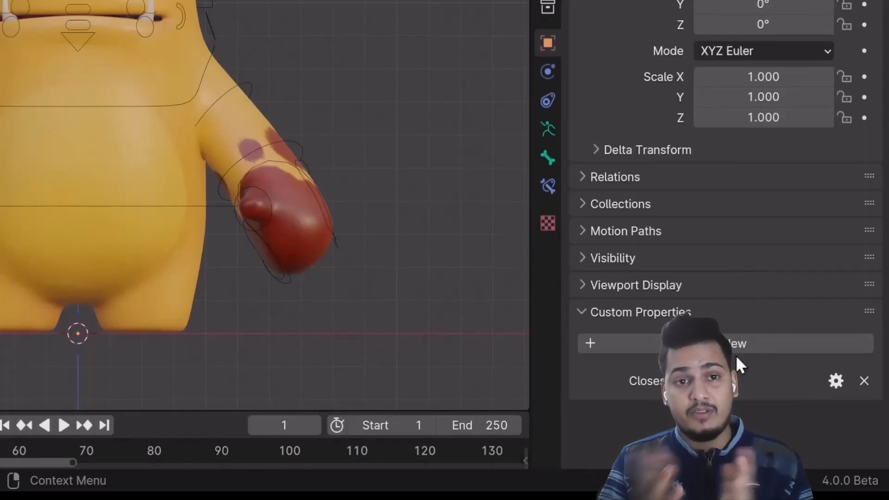
left_click(736, 381)
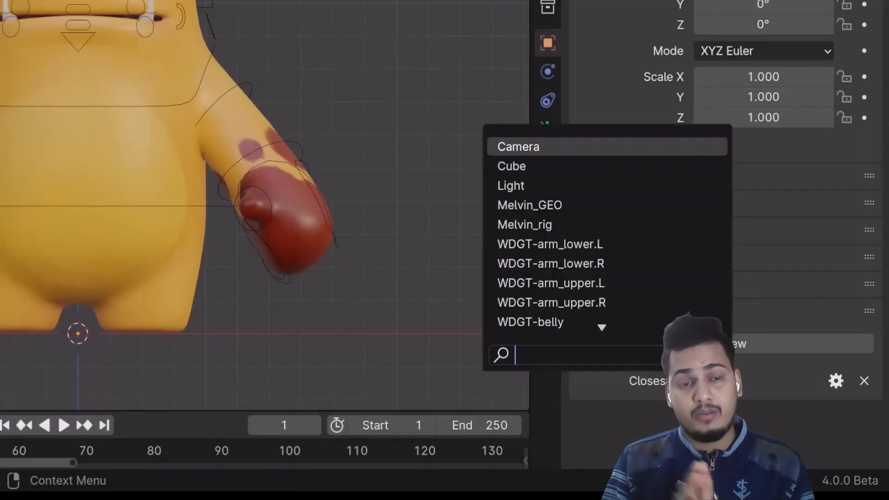
left_click(650, 175)
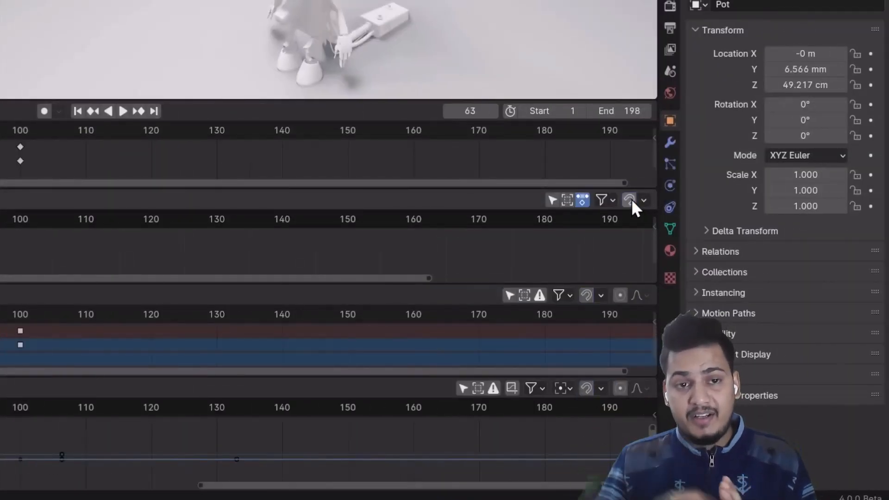
Toggle snapping in the NLA editor and open its snapping options.
left_click(630, 200)
left_click(643, 200)
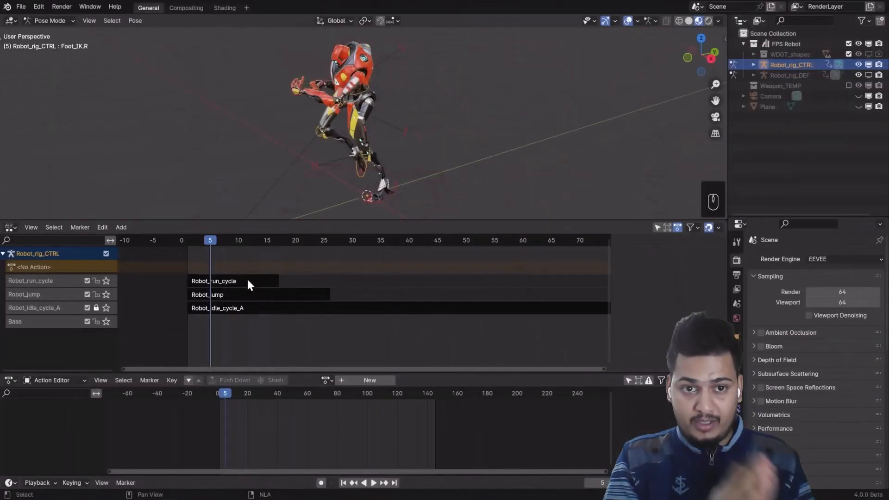
Move the Robot_run_cycle strip down onto the Base track and return it to its original track at frame 1.
left_click(247, 281)
left_click_drag(234, 281, 233, 327)
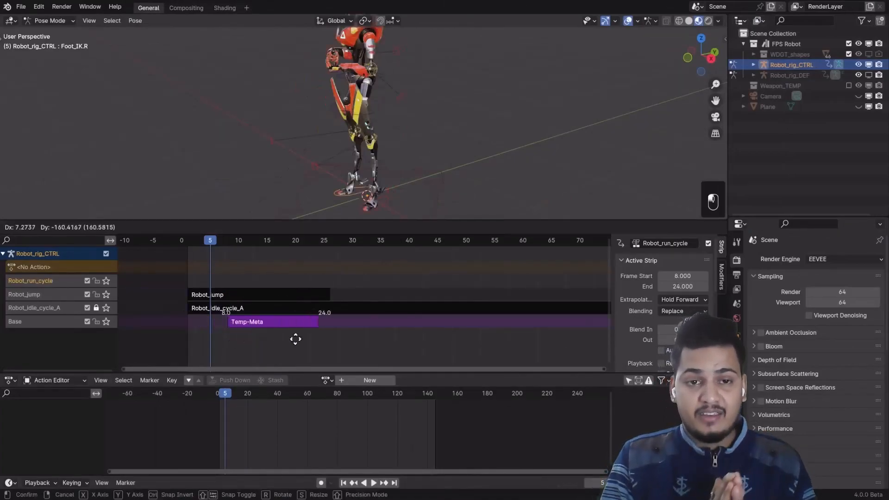
left_click_drag(365, 335, 240, 284)
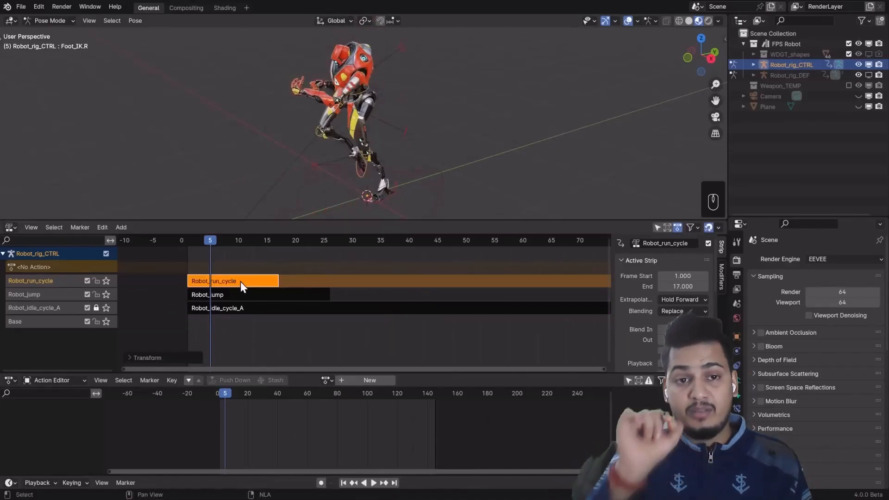
Enter and leave tweak mode on the Robot_run_cycle strip and on the Robot_jump strip.
key("Tab")
key("Tab")
left_click(240, 296)
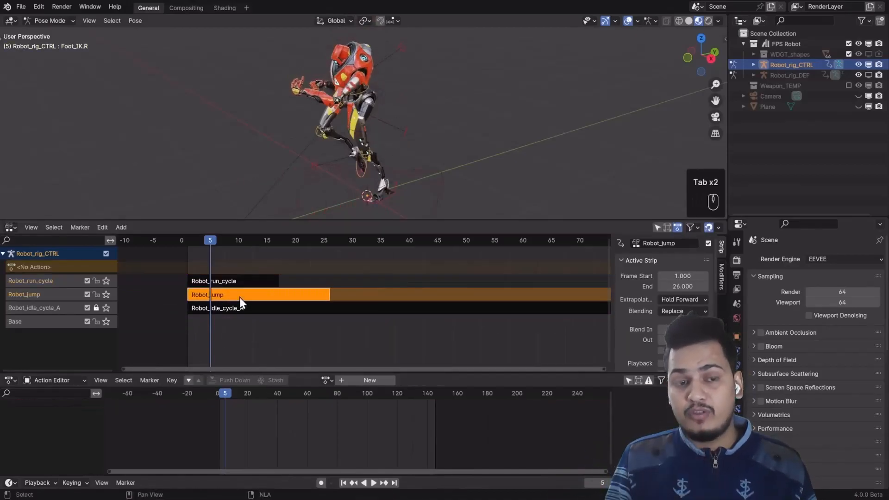
key("Tab")
key("Tab")
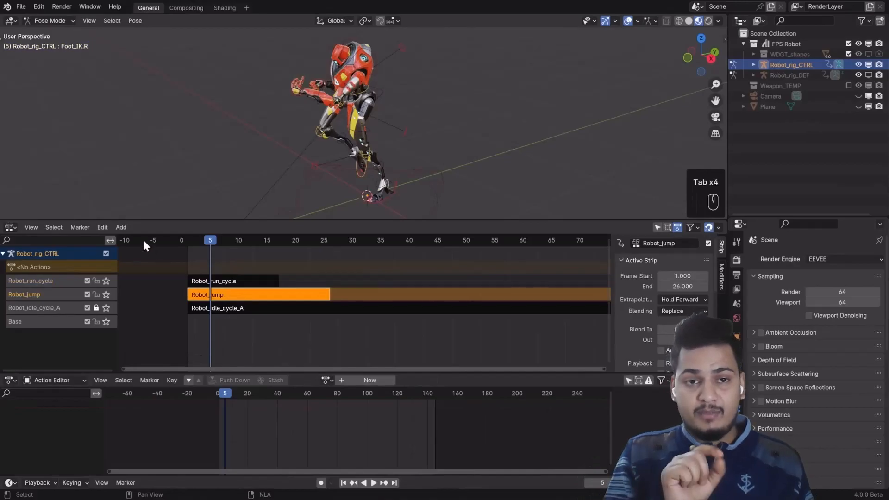
Start tweaking the Robot_jump strip's action with the full stack, and exit tweak mode.
left_click(103, 227)
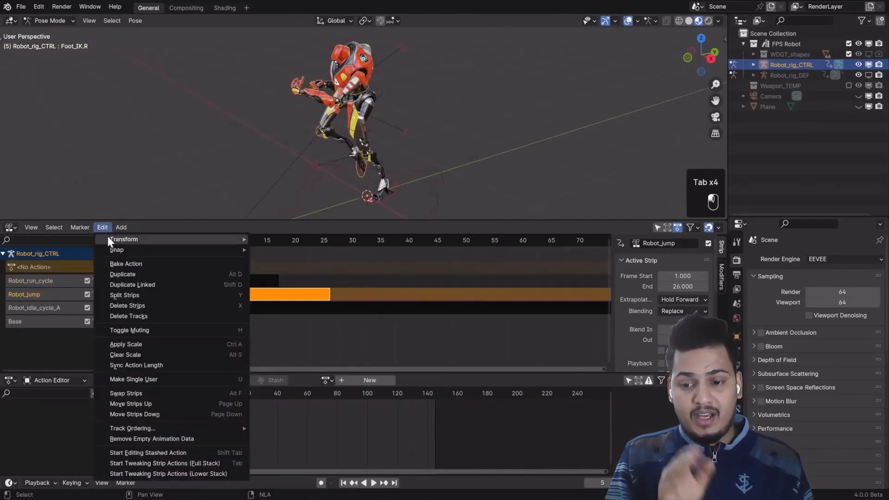
left_click(168, 464)
key("Tab")
Create two linked duplicates of the Robot_run_cycle strip on a new track below Base, starting at frames 28 and 46.
middle_click_drag(233, 265, 199, 255)
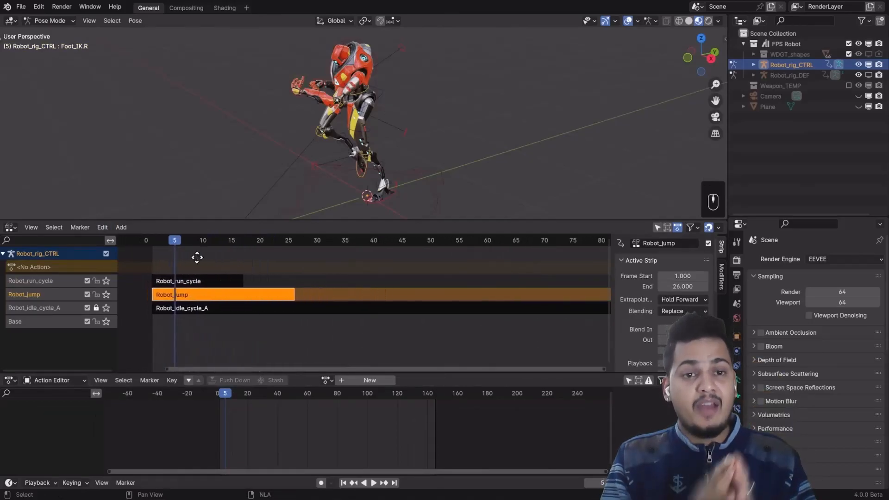
left_click(224, 283)
key("shift+d")
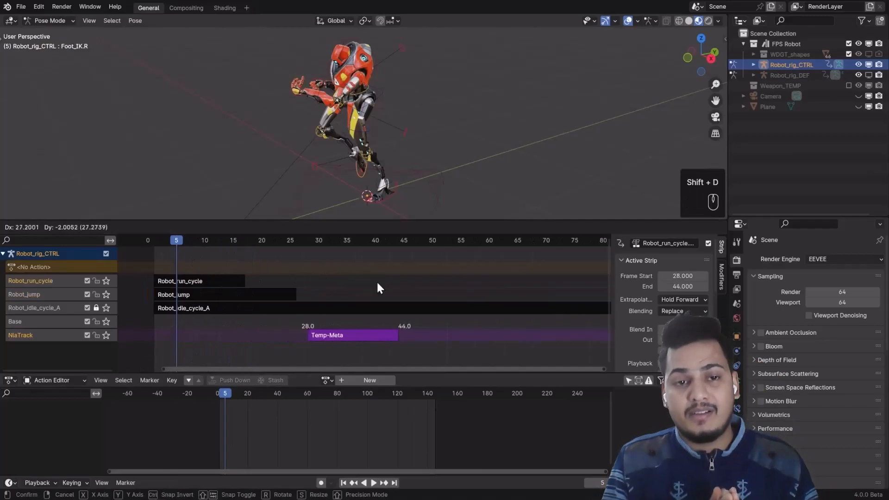
left_click(378, 288)
key("shift+d")
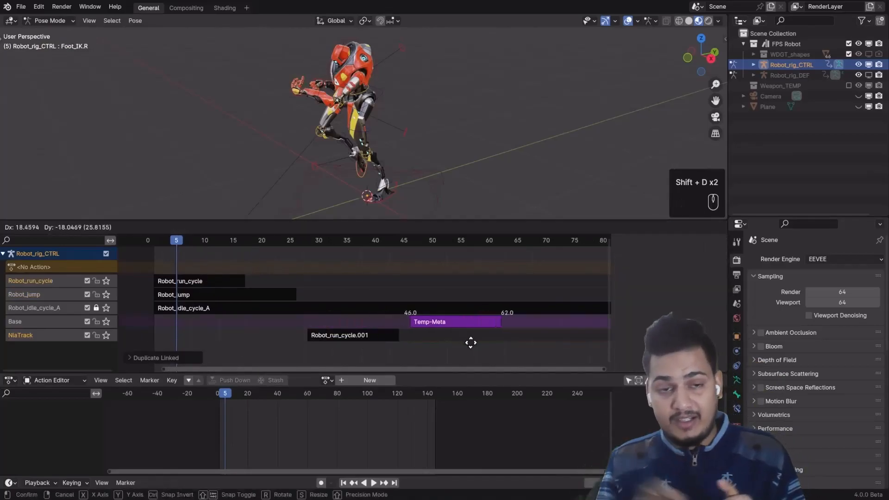
left_click(471, 343)
Widen the strip properties and compare the Action Clip settings of the two duplicated run cycle strips.
key("n")
left_click_drag(613, 283, 546, 283)
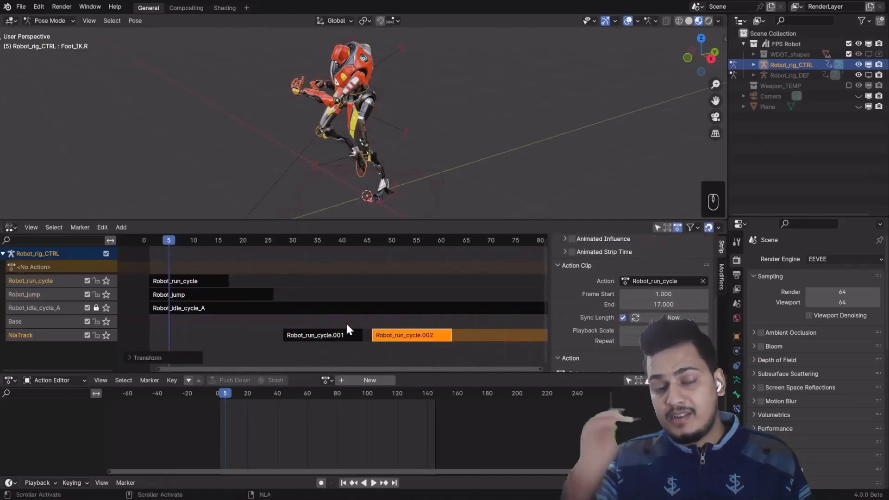
left_click(316, 335)
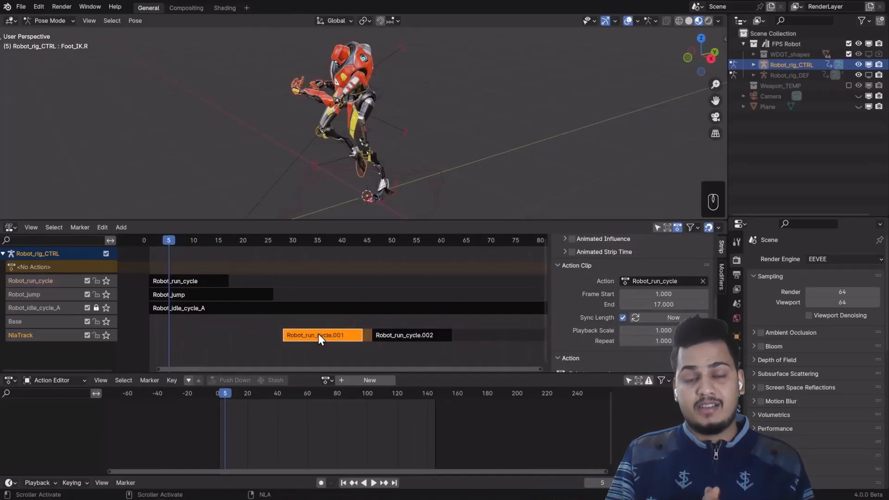
left_click(407, 332)
left_click(328, 334)
left_click(400, 336)
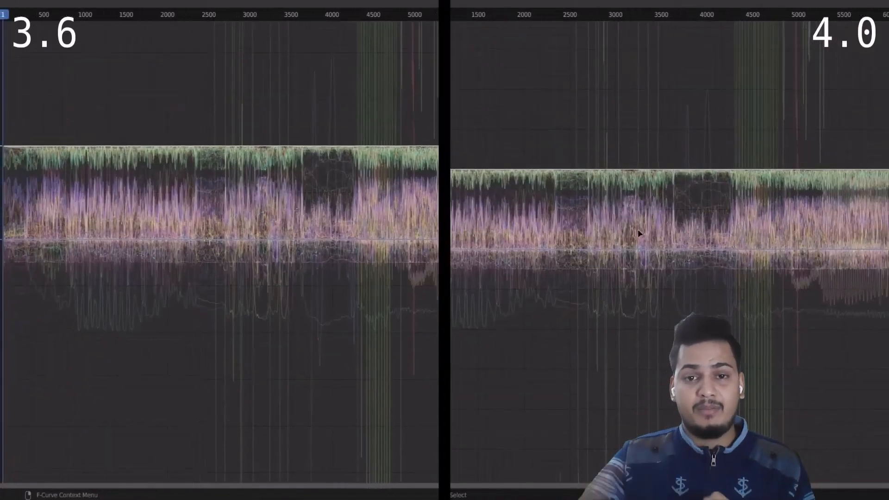
Compare Graph Editor navigation through the dense F-curves in Blender 3.6 and 4.0.
scroll(639, 234, "up", 10)
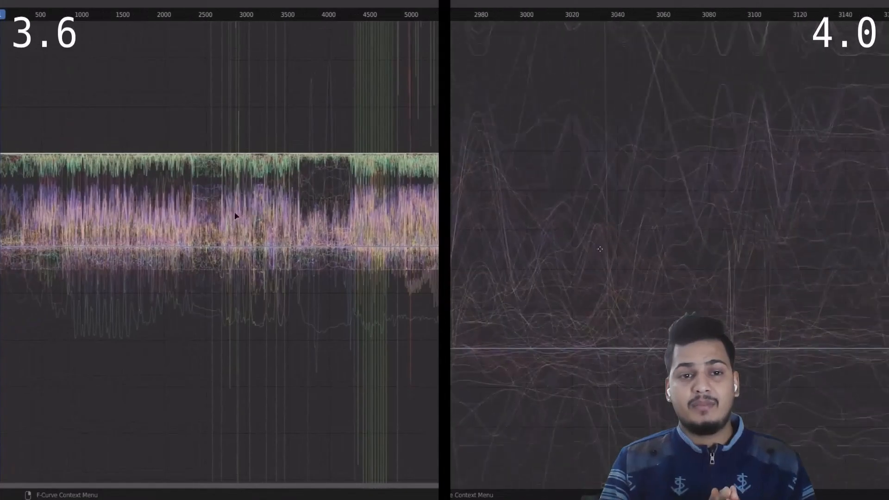
scroll(243, 212, "up", 5)
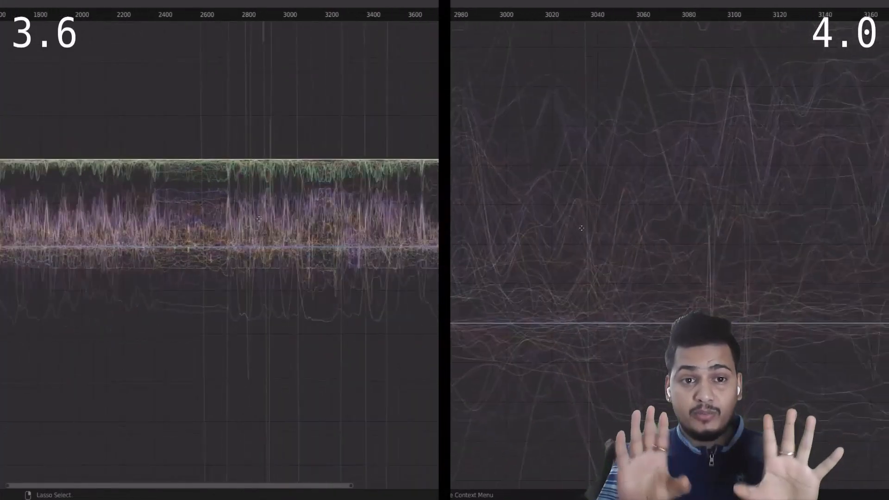
scroll(259, 219, "up", 4)
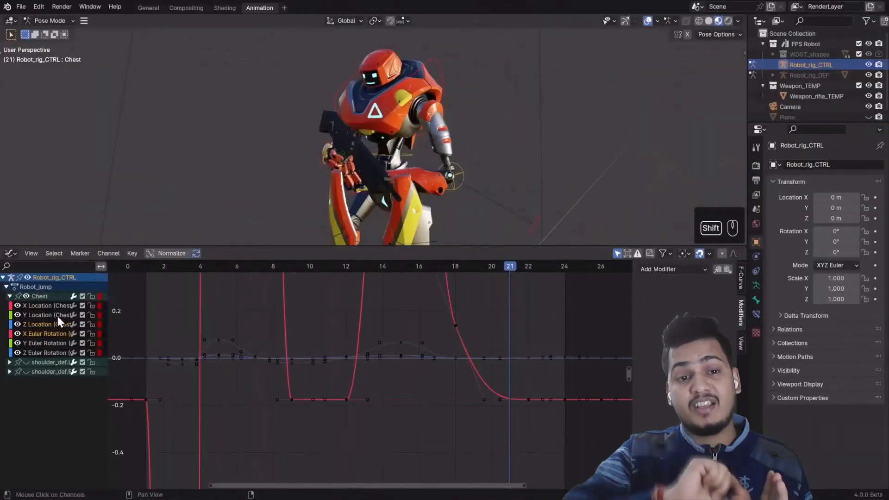
Extend the channel selection up to the Chest's X Location, add a Noise modifier to all selected curves, and raise its scale on all of them together.
left_click(60, 306, "shift")
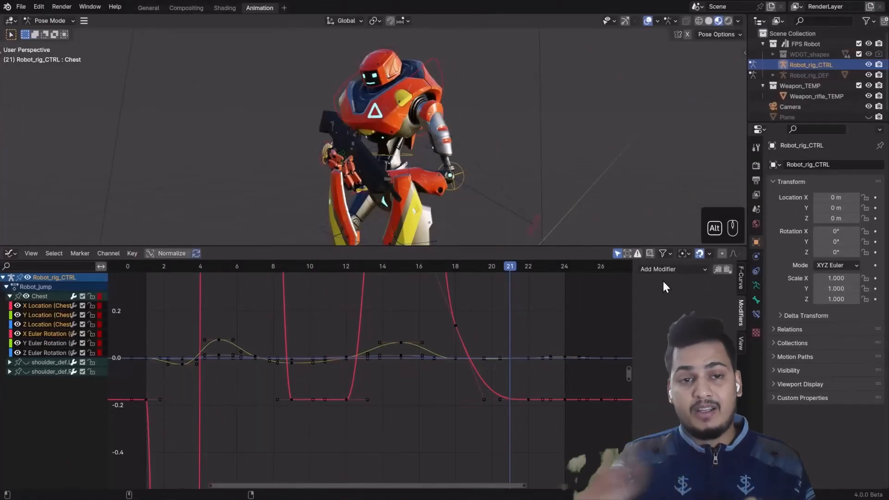
left_click(670, 270)
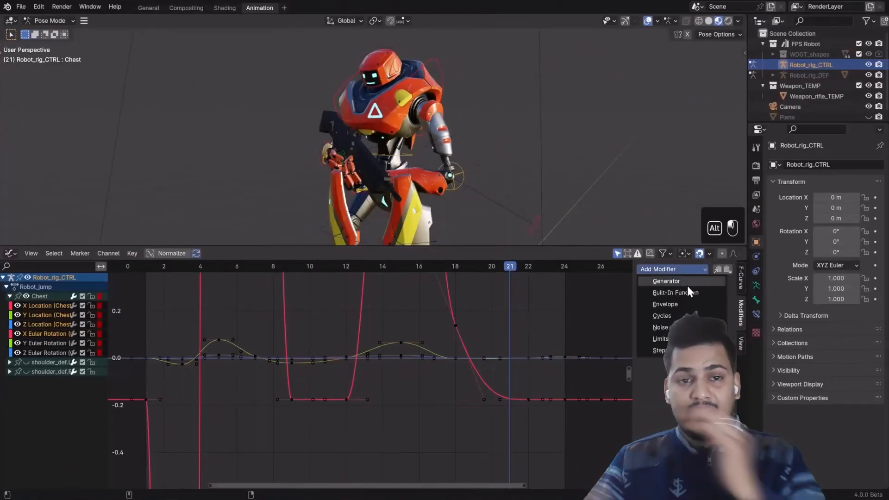
left_click(661, 327)
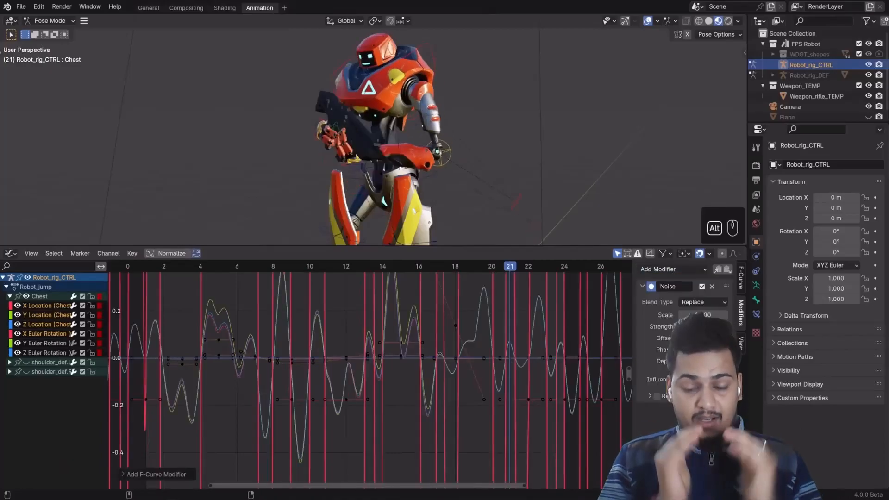
left_click_drag(703, 315, 750, 315, "alt")
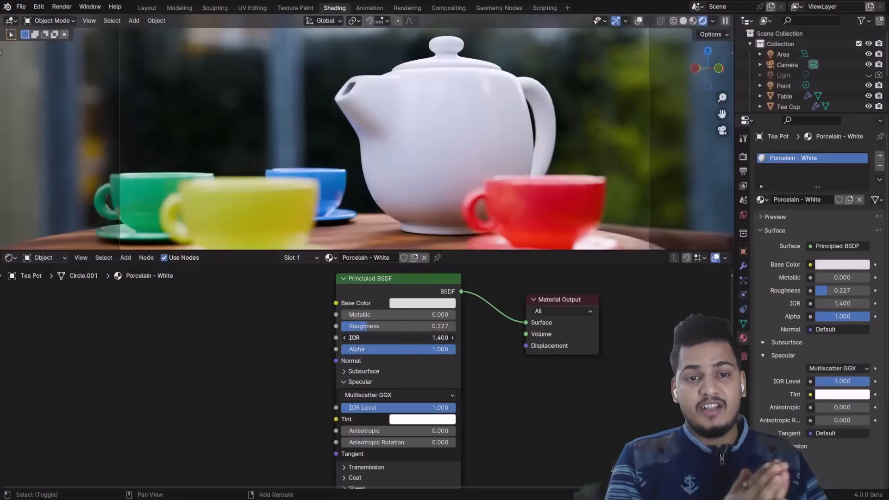
Adjust the IOR and lower the specular IOR Level in the Principled BSDF of the teapot's Porcelain - White material.
mouse_move(398, 338)
left_mouse_down()
mouse_move(385, 338)
mouse_move(454, 337)
mouse_move(403, 338)
left_mouse_up()
left_click_drag(430, 409, 392, 409)
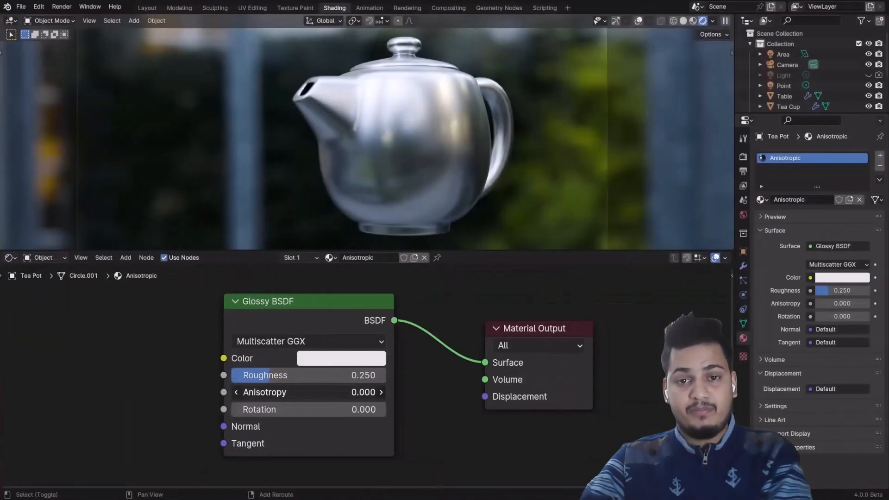
Increase the Anisotropic material's Glossy BSDF anisotropy and rotation, and change the distribution of the Glossy BSDF inside the Porcelain group.
mouse_move(287, 393)
left_mouse_down()
mouse_move(352, 393)
mouse_move(224, 392)
mouse_move(335, 392)
left_mouse_up()
left_click_drag(279, 409, 318, 410)
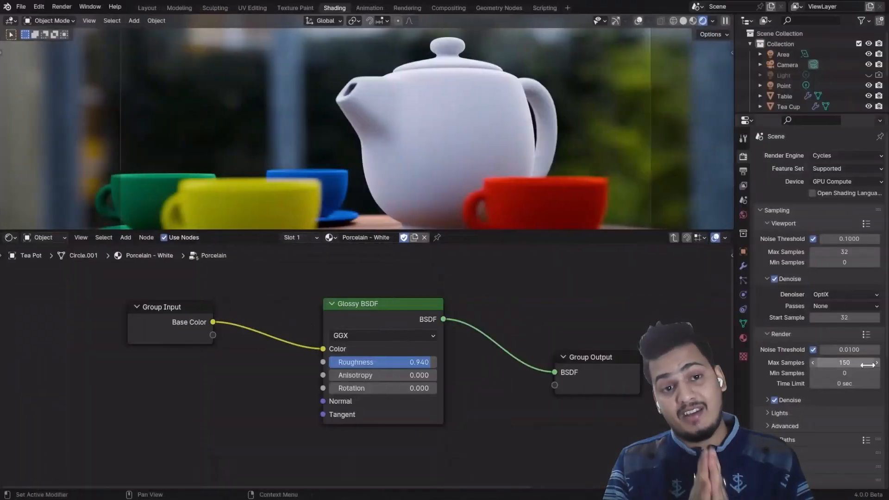
left_click(407, 336)
left_click(397, 382)
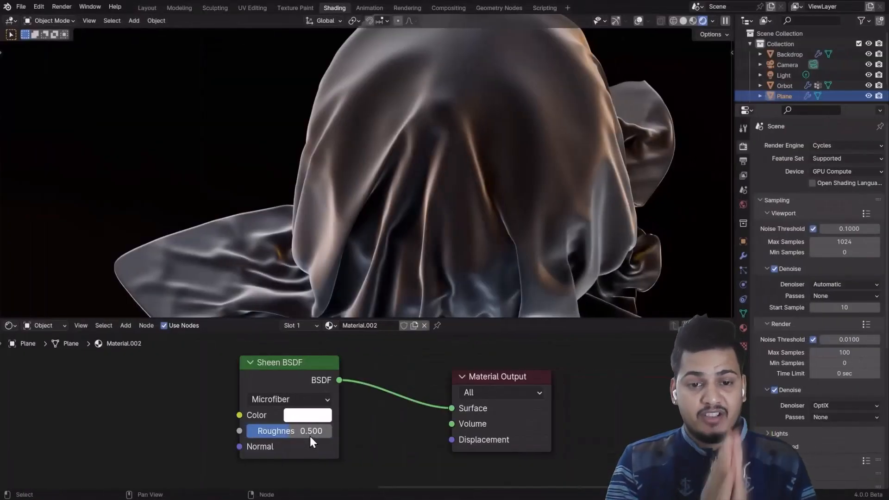
Adjust the roughness of the cloth's Sheen BSDF, and raise the roughness of the Voronoi Texture in Material.003.
mouse_move(301, 430)
left_mouse_down()
mouse_move(278, 430)
mouse_move(327, 430)
mouse_move(302, 431)
left_mouse_up()
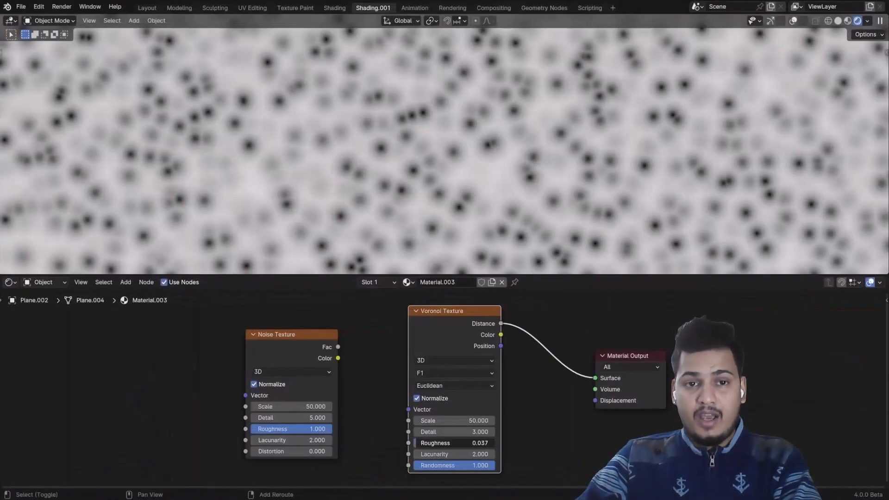
left_click_drag(445, 443, 467, 443)
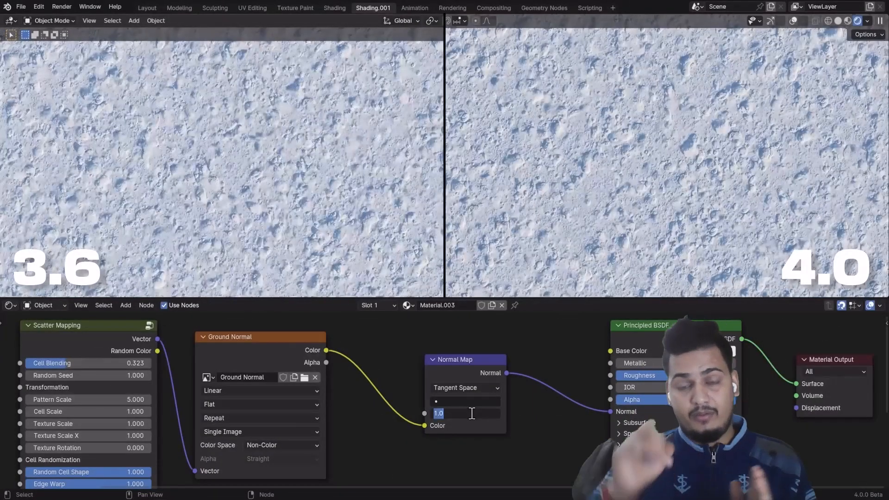
Set the Normal Map node's strength to 5, and raise it further to 10.
type("5")
key("Return")
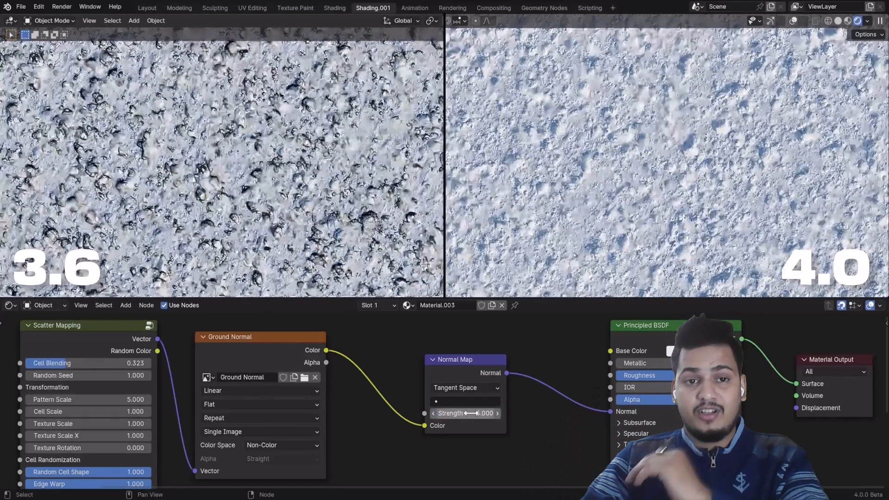
left_click(471, 413)
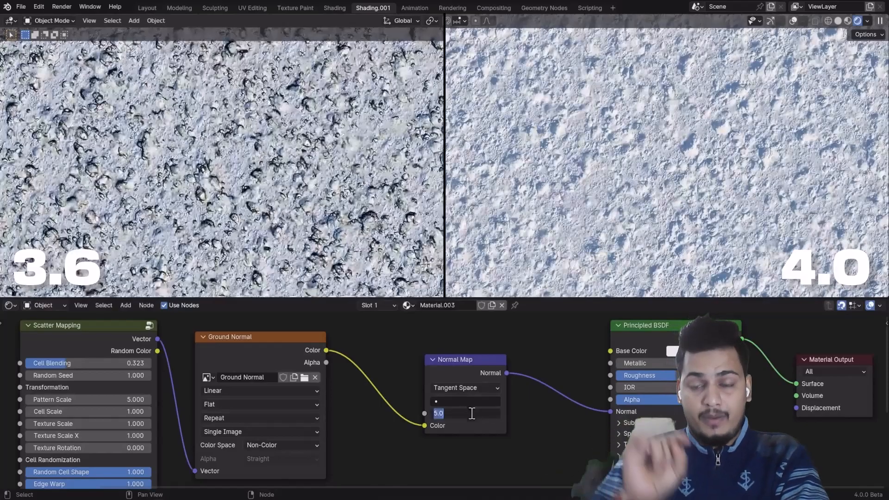
type("10")
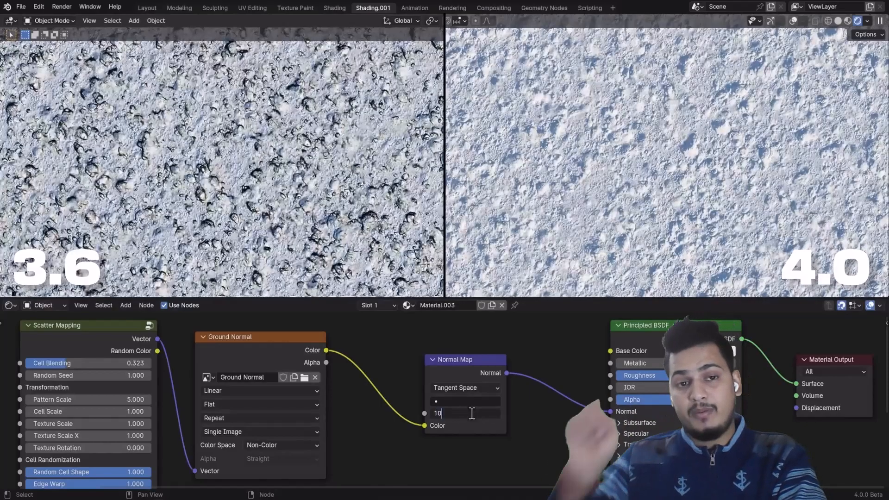
key("Return")
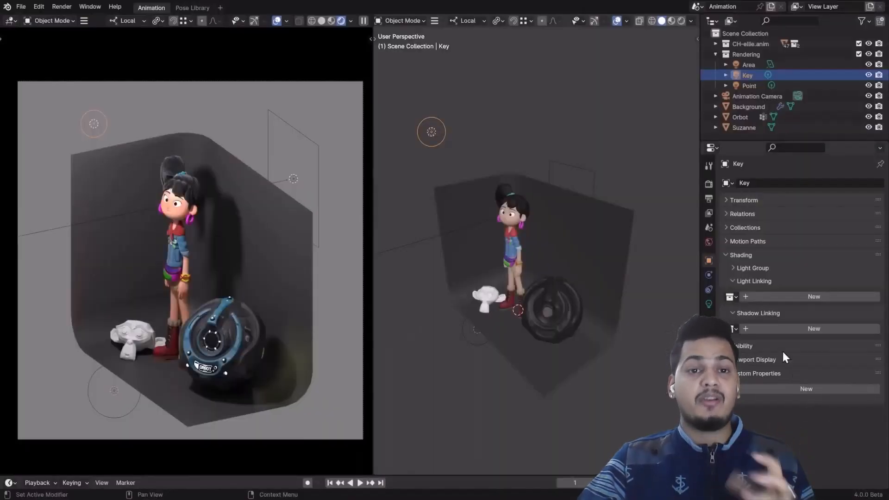
Create a light linking collection for the Key light and add Background, Orbot and CH-ellie.anim to it.
left_click(794, 299)
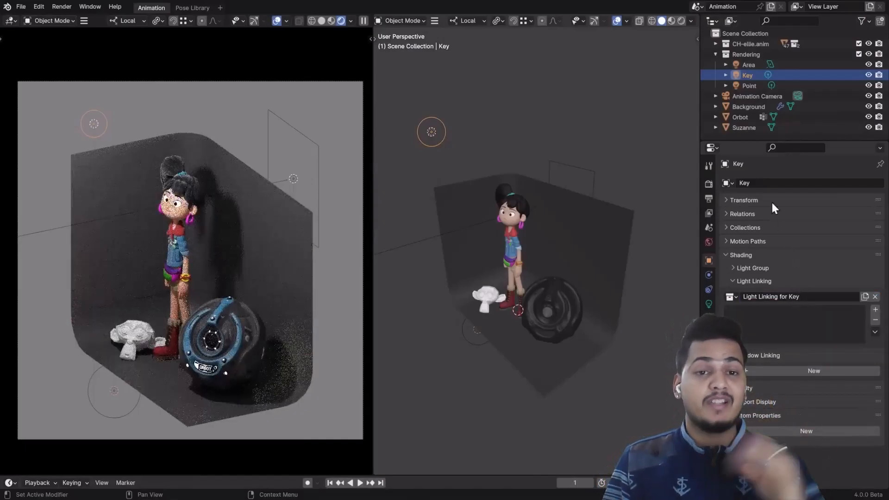
left_click_drag(744, 109, 786, 327)
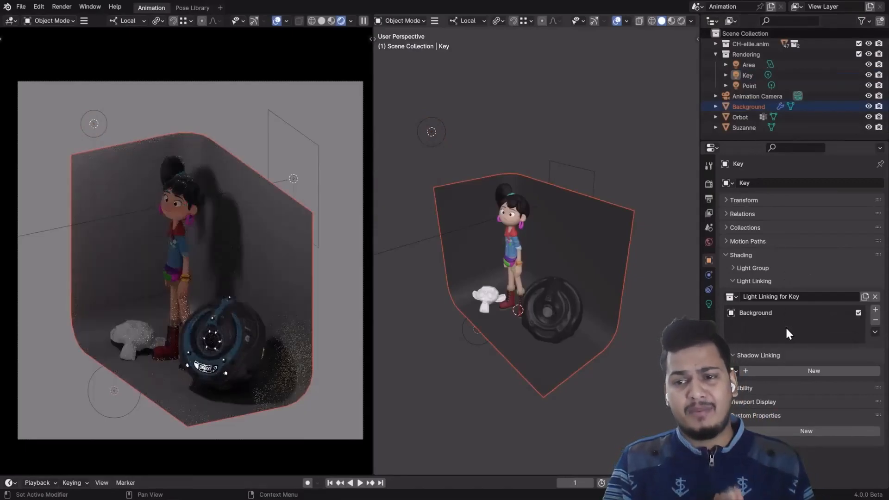
left_click_drag(738, 118, 772, 332)
left_click_drag(753, 43, 765, 329)
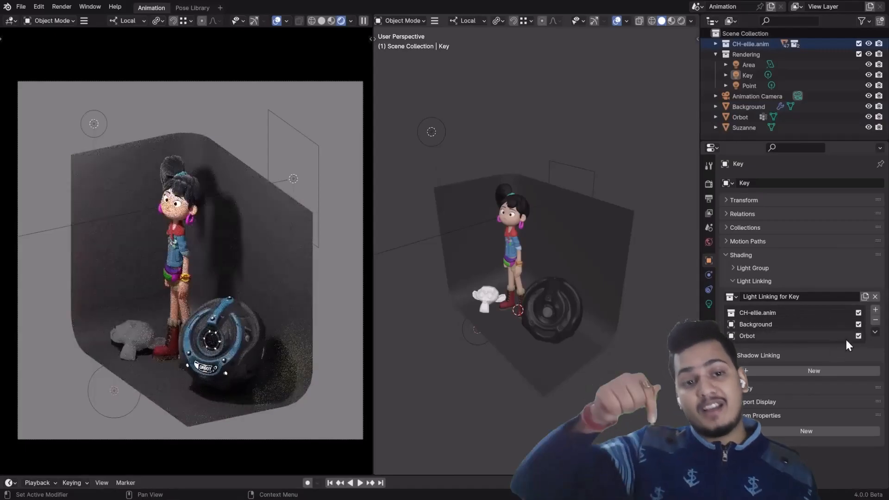
Toggle the Key light's light linking off and on for CH-ellie.anim, Background and Orbot.
left_click(859, 313)
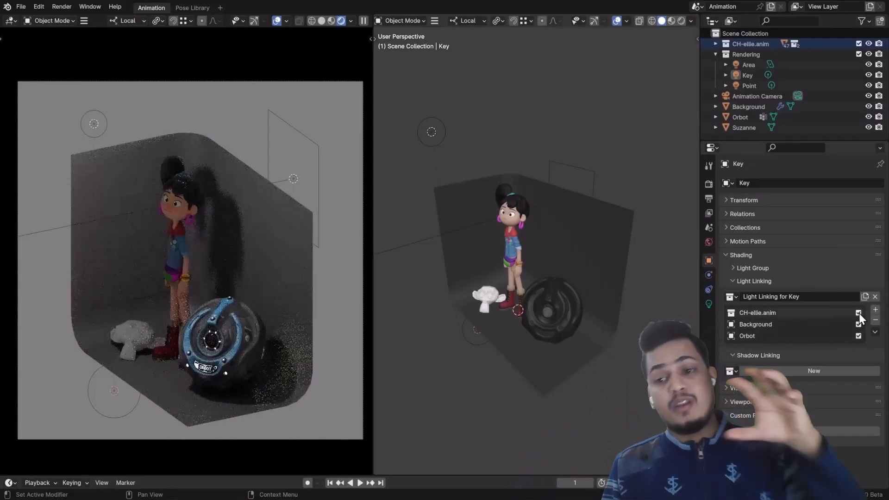
left_click(859, 313)
left_click(859, 324)
left_click(859, 336)
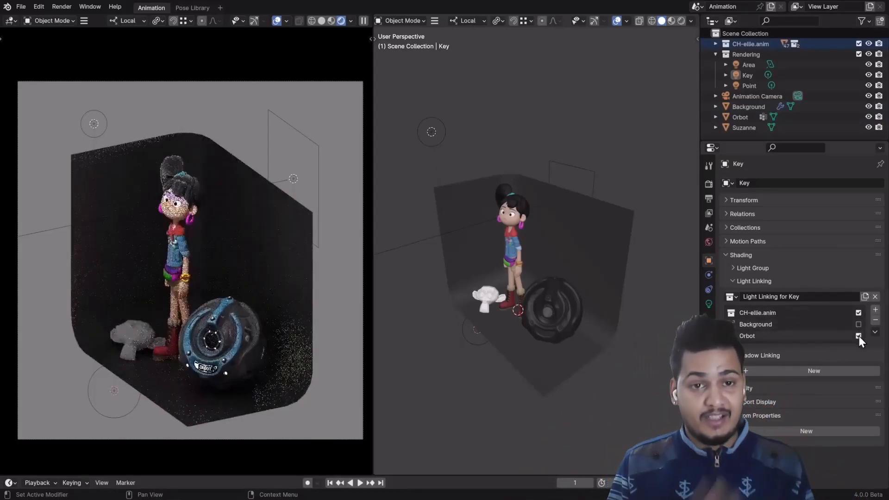
left_click(859, 313)
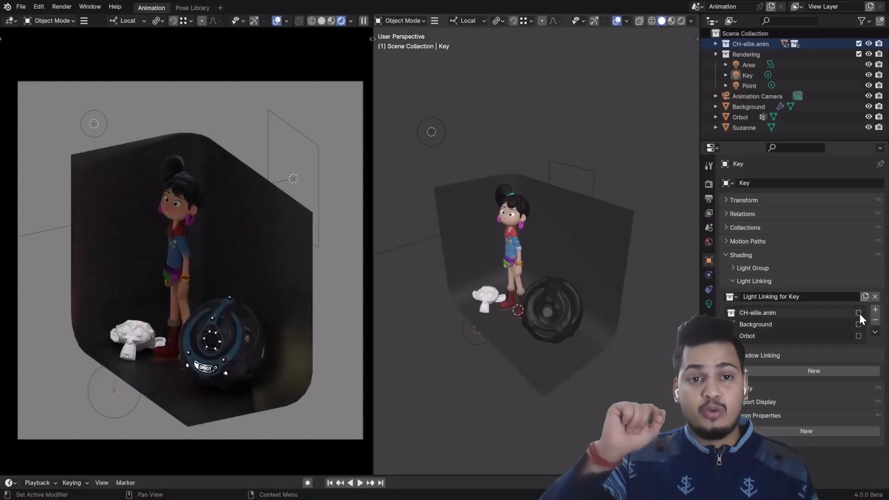
left_click(859, 313)
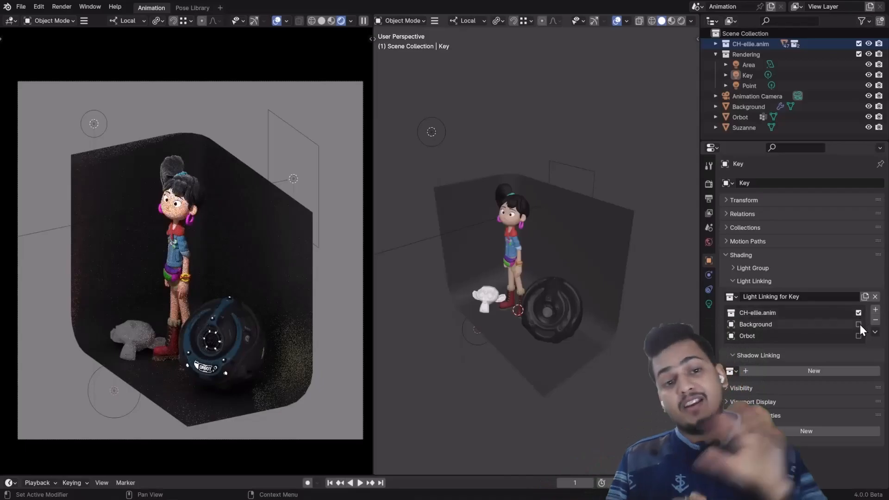
left_click(859, 325)
left_click(859, 336)
Create a shadow linking collection for the Key light, add CH-ellie.anim to it, and toggle that entry to compare the shadows.
left_click(814, 371)
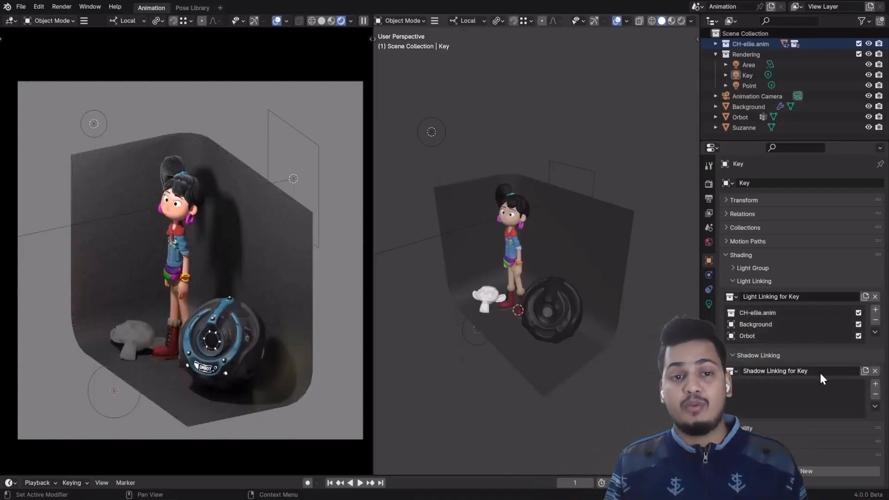
left_click_drag(744, 46, 775, 396)
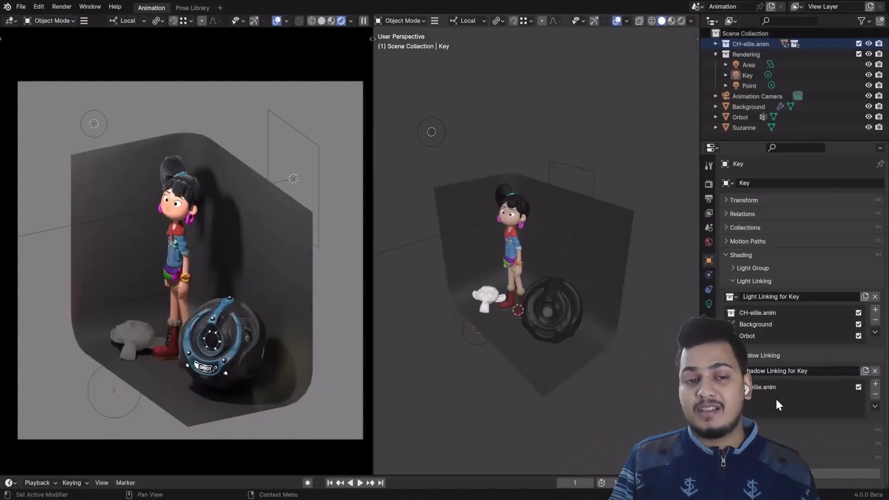
left_click(859, 387)
left_click(858, 387)
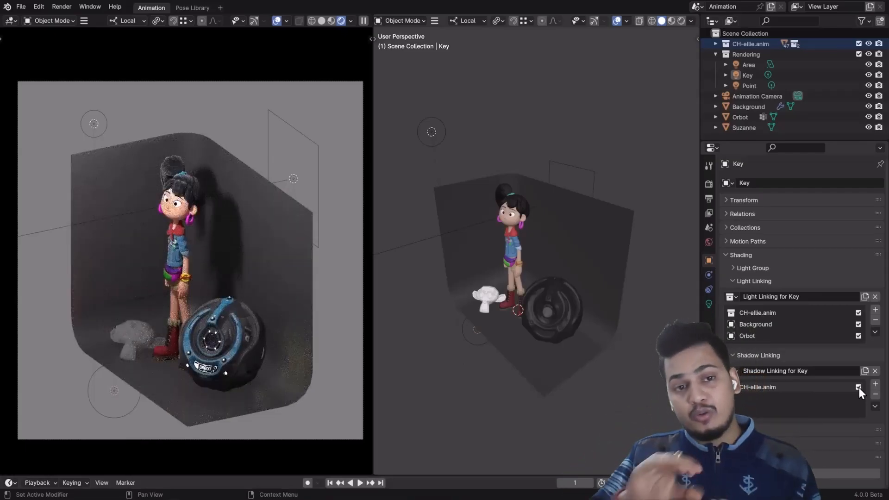
left_click(858, 387)
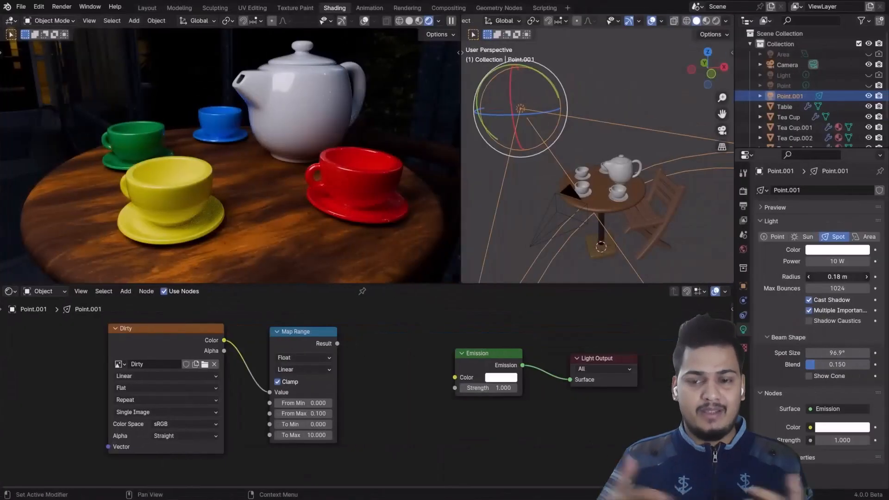
Set the Point.001 spot light to 22.74 W with a 0 m radius, and feed the Map Range result into its Emission strength.
mouse_move(838, 276)
left_mouse_down()
mouse_move(815, 276)
mouse_move(852, 261)
mouse_move(835, 262)
left_mouse_up()
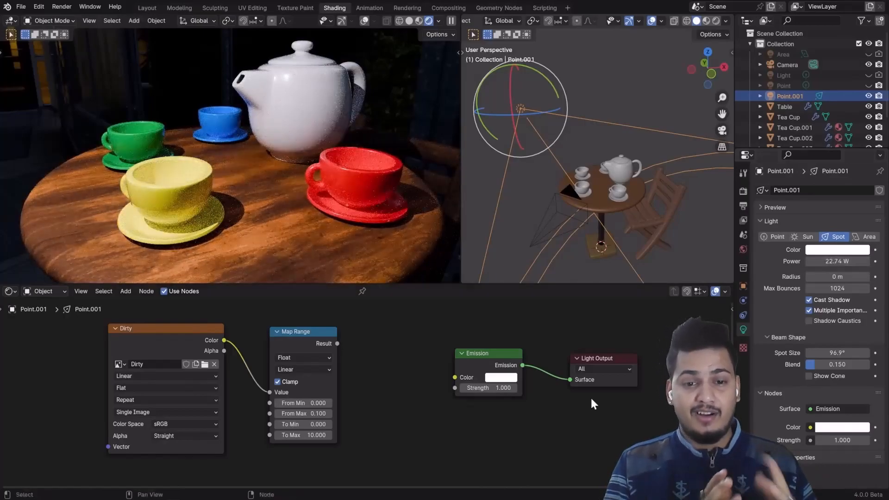
left_click_drag(338, 344, 456, 388)
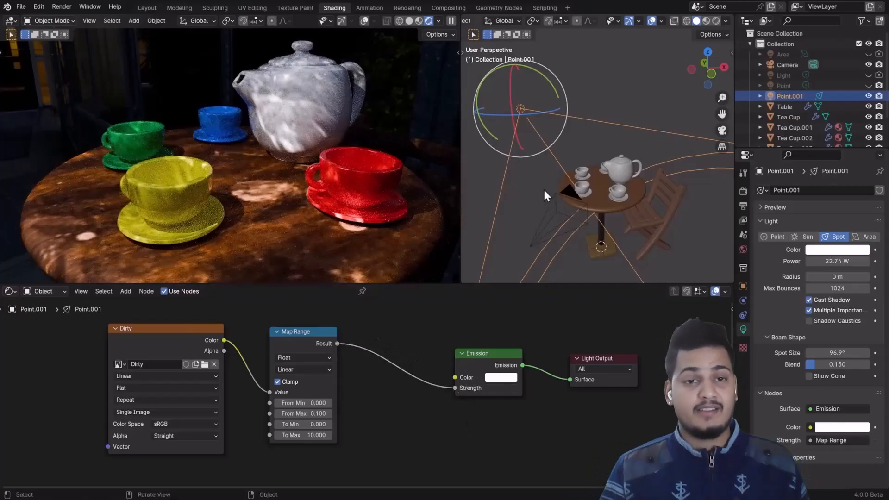